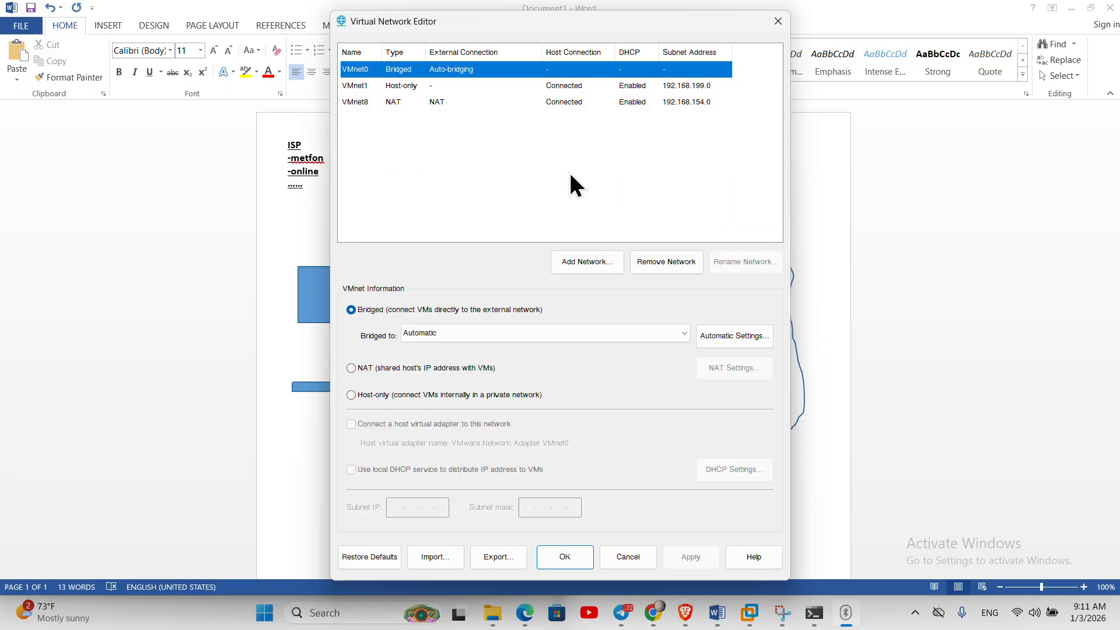
- Change the VMnet8 subnet IP to 192.168.10.0, view its DHCP settings, then return to Word
{"action": "left_click", "coordinate": [465, 100]}
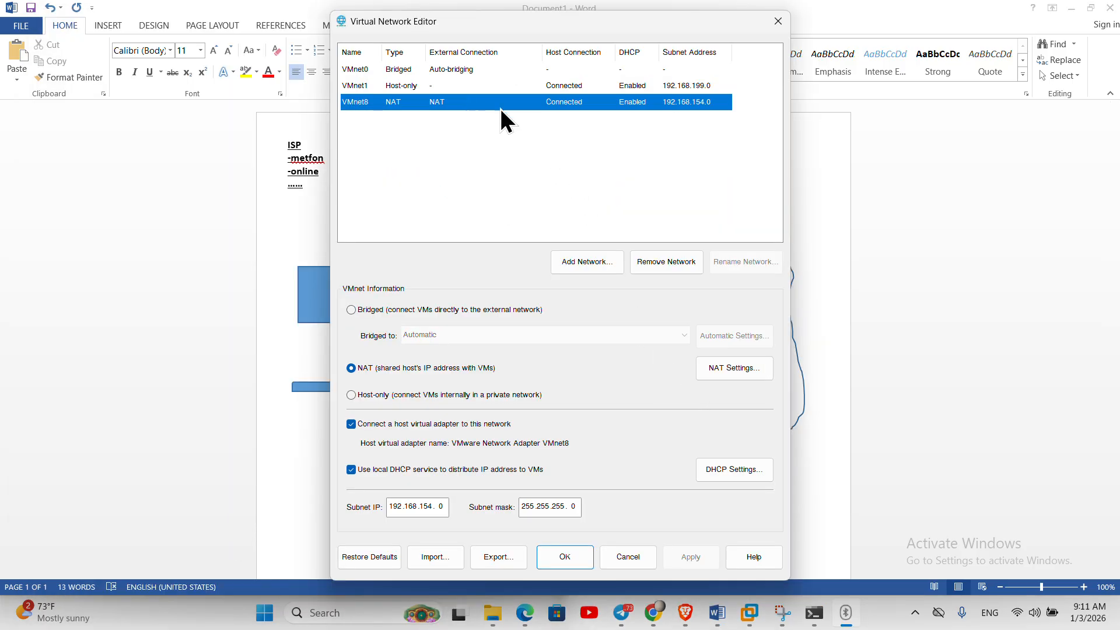
{"action": "left_click", "coordinate": [434, 507]}
{"action": "key", "text": "Right"}
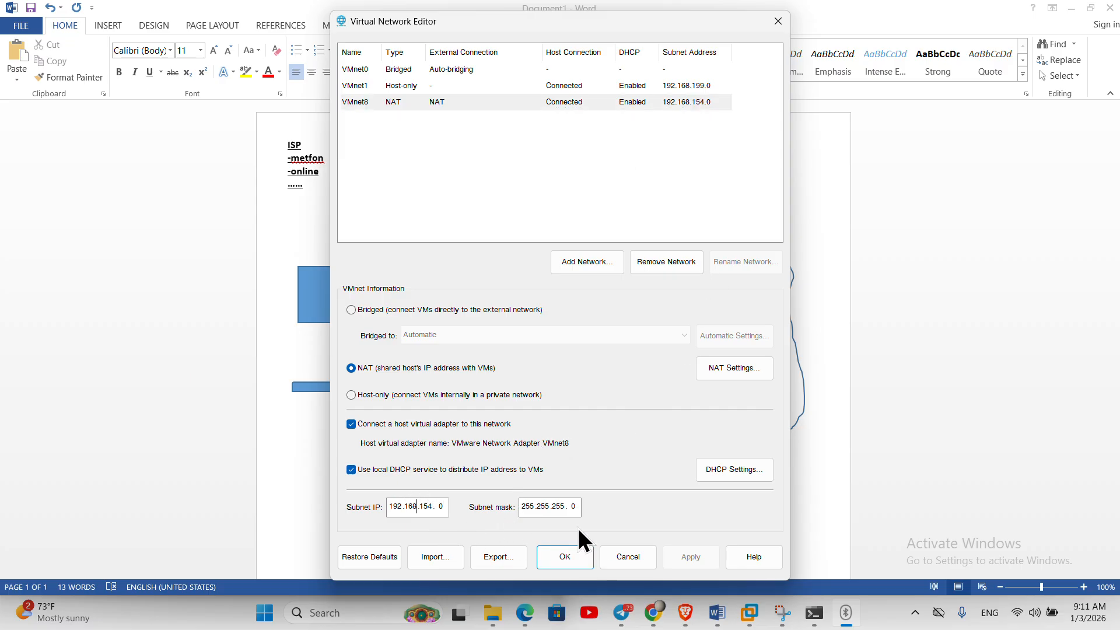
{"action": "key", "text": "BackSpace"}
{"action": "key", "text": "BackSpace"}
{"action": "key", "text": "BackSpace"}
{"action": "type", "text": "10"}
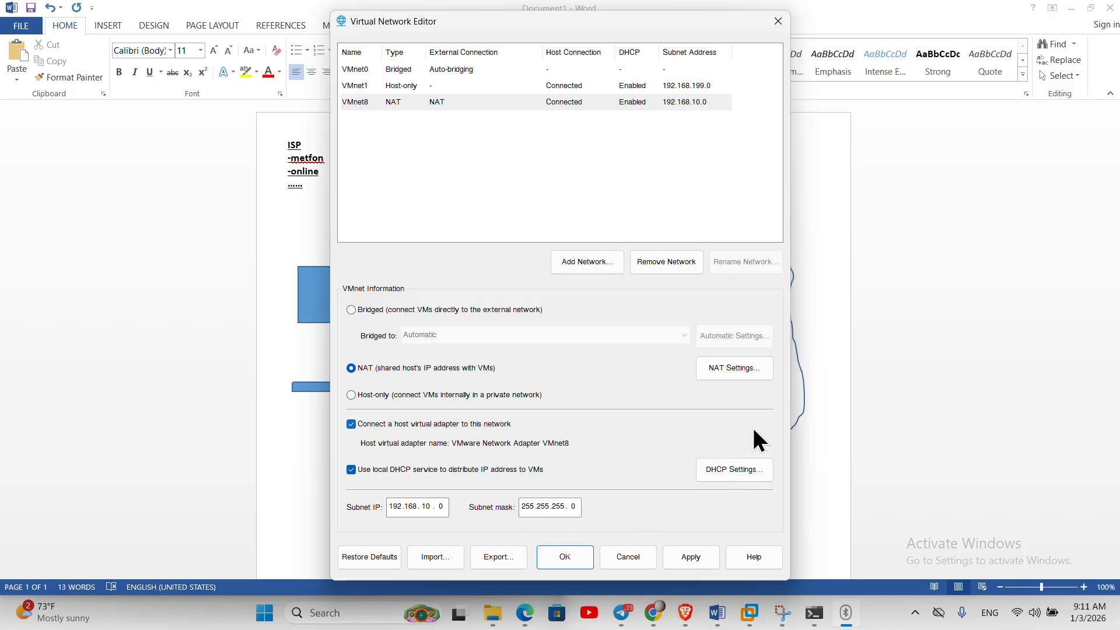
{"action": "left_click", "coordinate": [726, 473]}
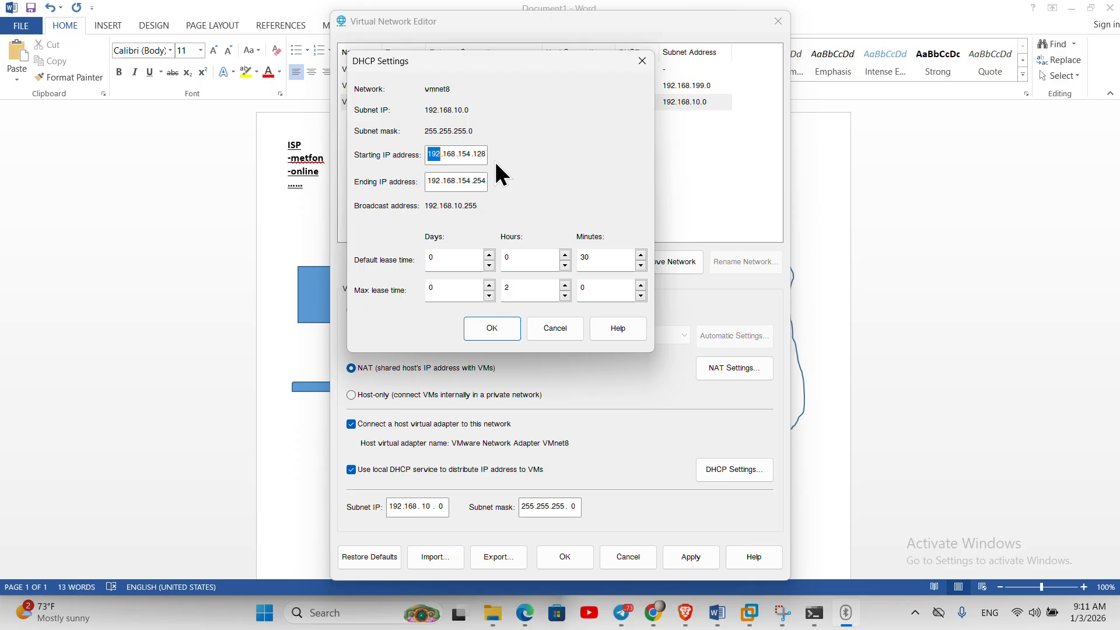
{"action": "left_click", "coordinate": [121, 236]}
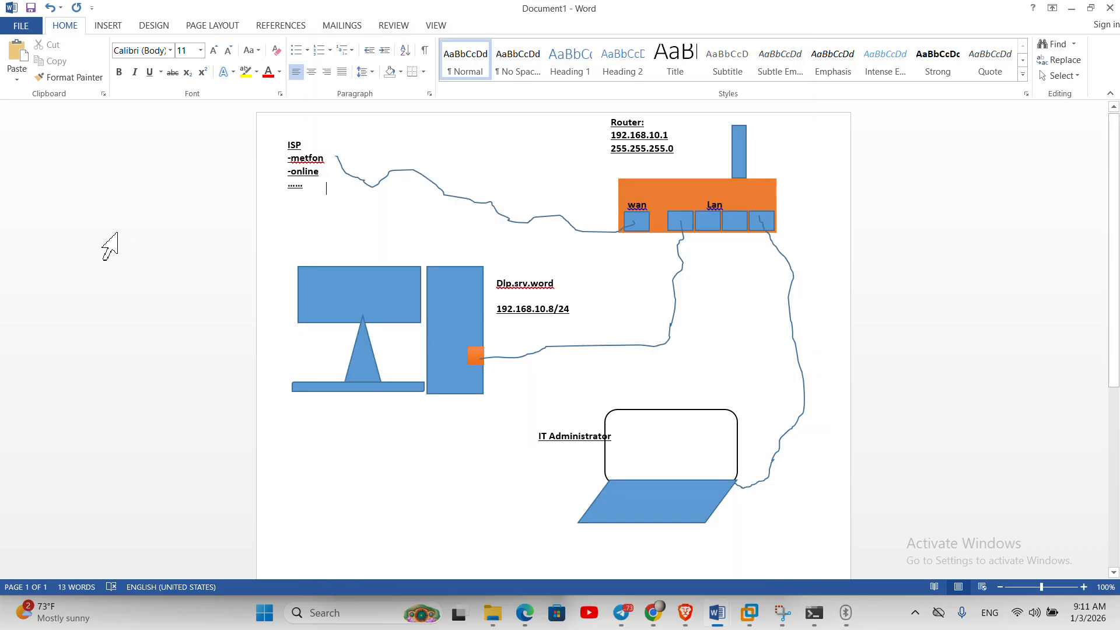
- Add a 'DHCP:' line below the router's subnet mask in the diagram
{"action": "double_click", "coordinate": [574, 320]}
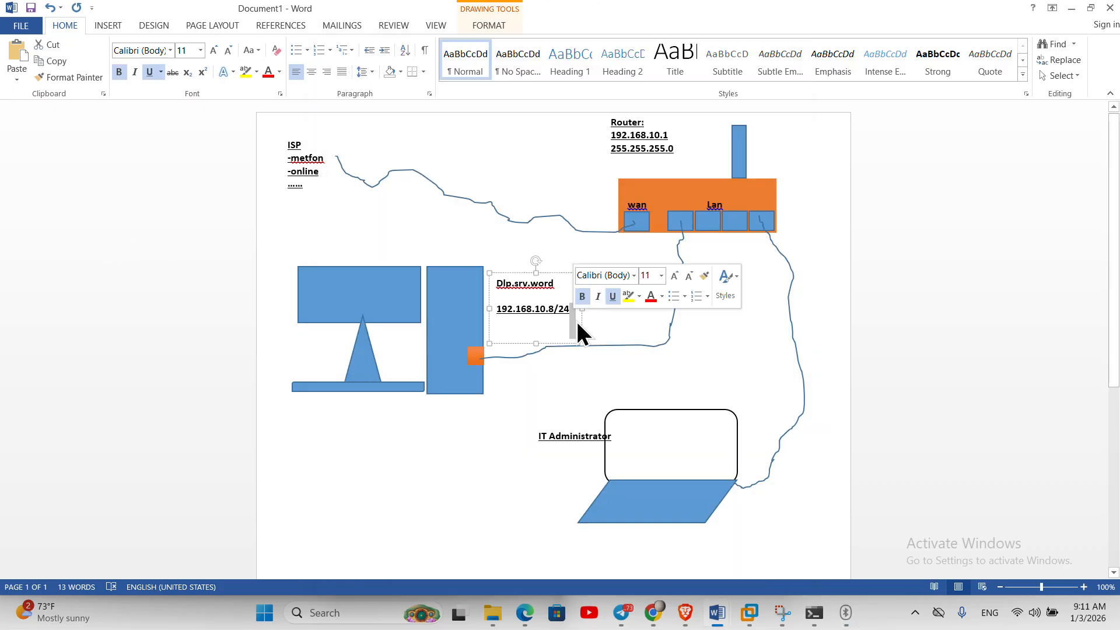
{"action": "left_click", "coordinate": [477, 425]}
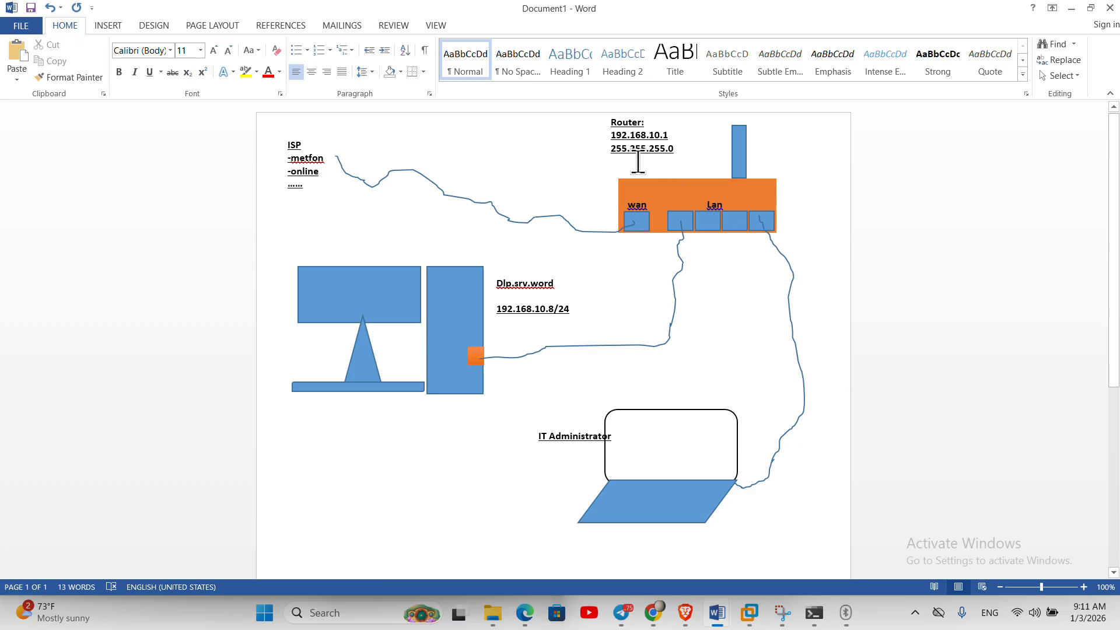
{"action": "left_click_drag", "start_coordinate": [641, 149], "coordinate": [646, 149]}
{"action": "left_click", "coordinate": [681, 149]}
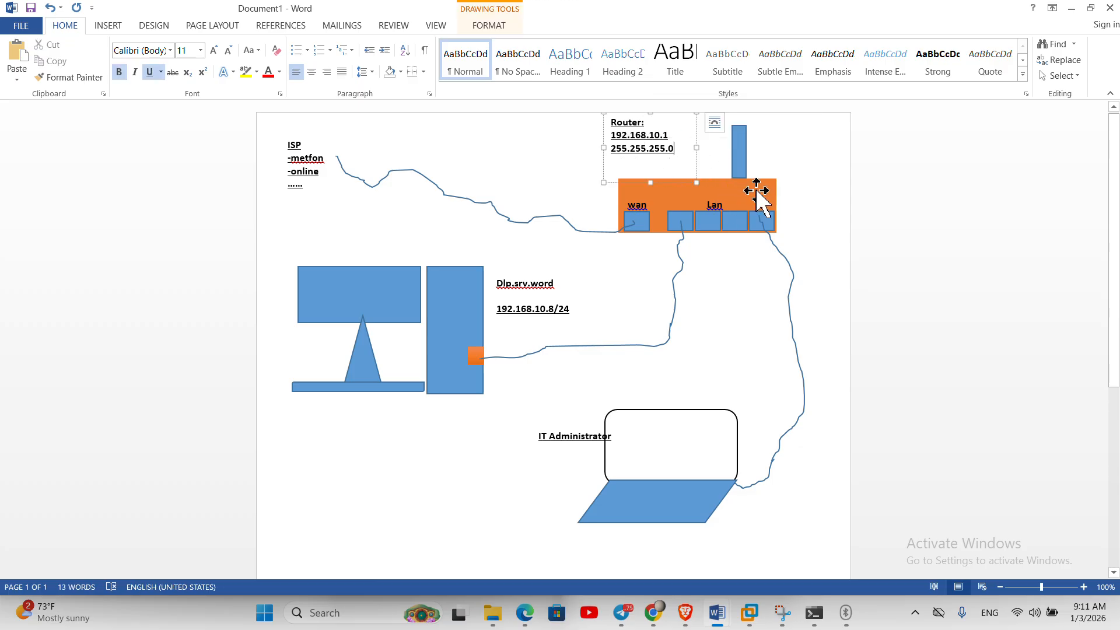
{"action": "key", "text": "Return"}
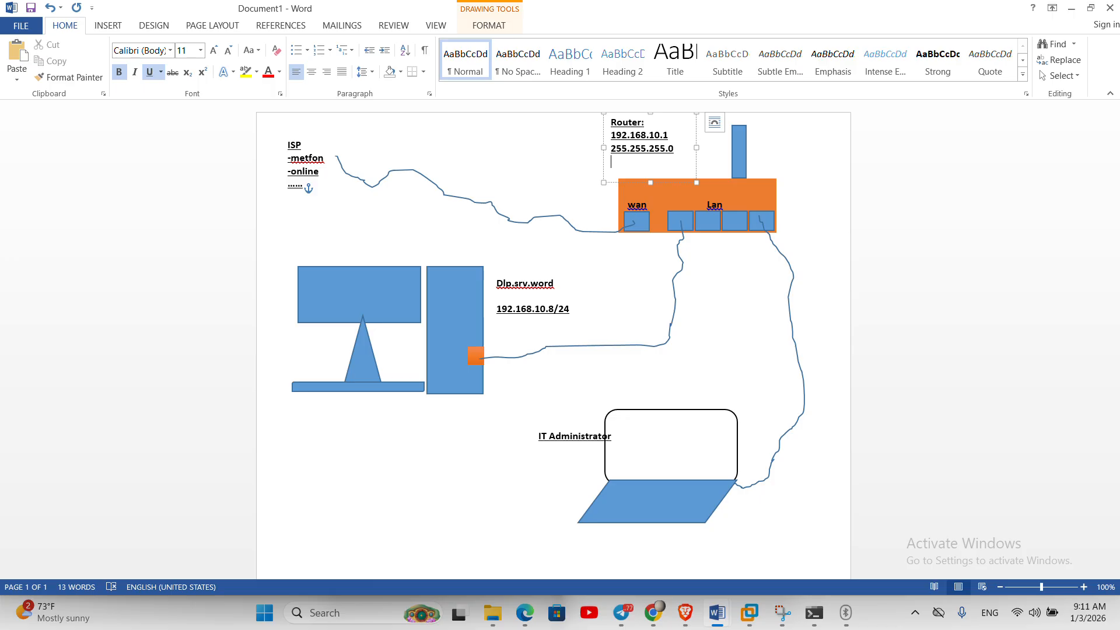
{"action": "type", "text": "DHCP:"}
{"action": "key", "text": "Return"}
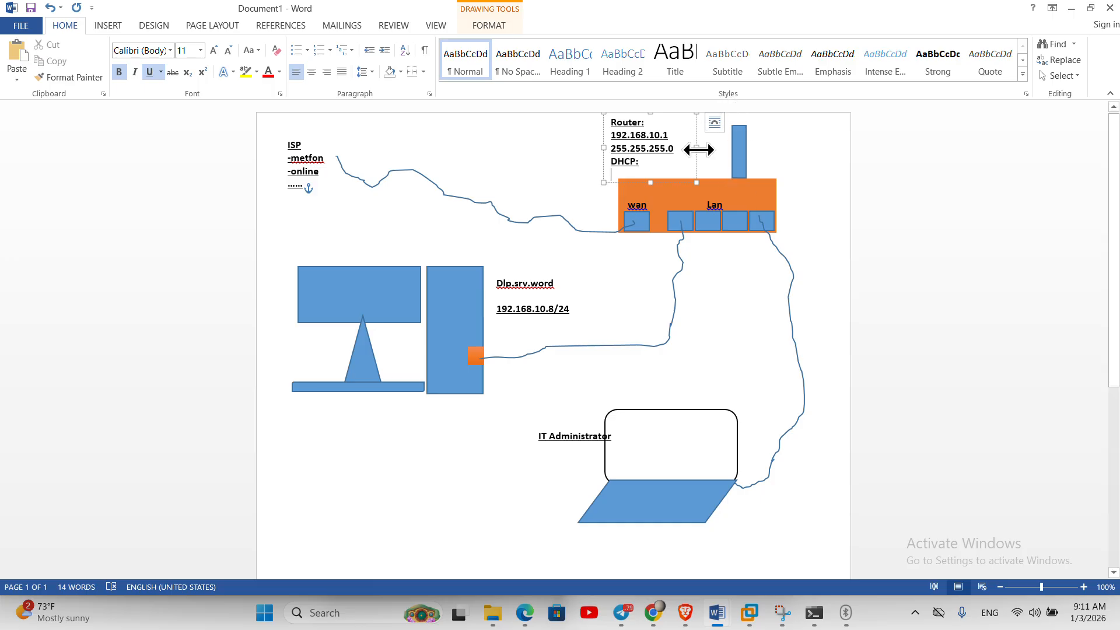
- Widen the router label and enter the range 192.168.10.100-192.168.10.254 under DHCP:
{"action": "left_click_drag", "start_coordinate": [698, 150], "coordinate": [812, 150]}
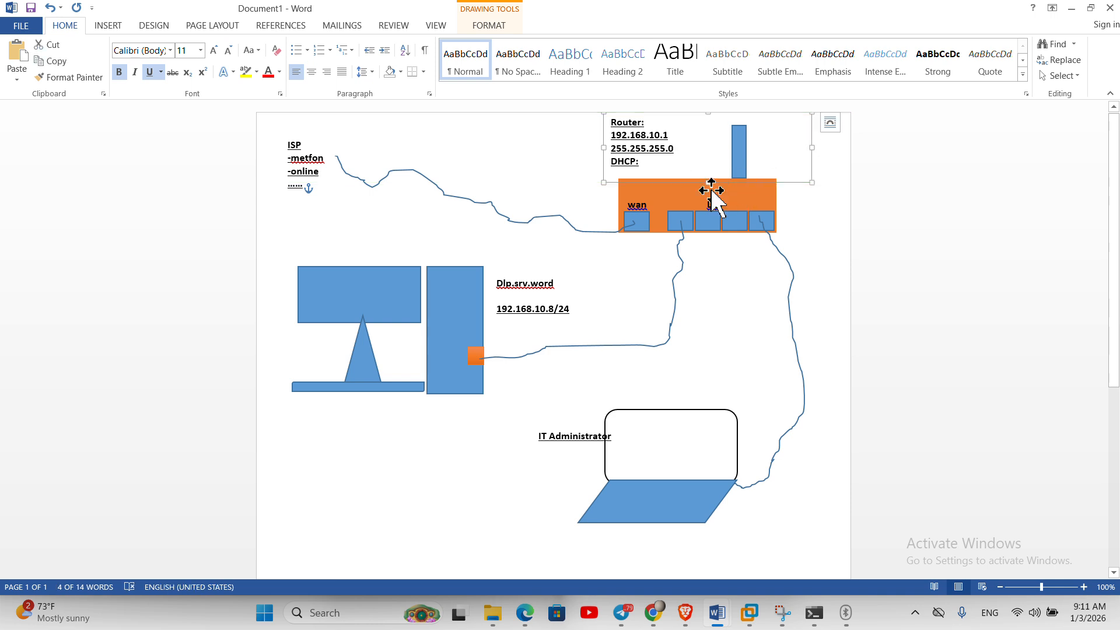
{"action": "left_click", "coordinate": [666, 171]}
{"action": "type", "text": "192.168."}
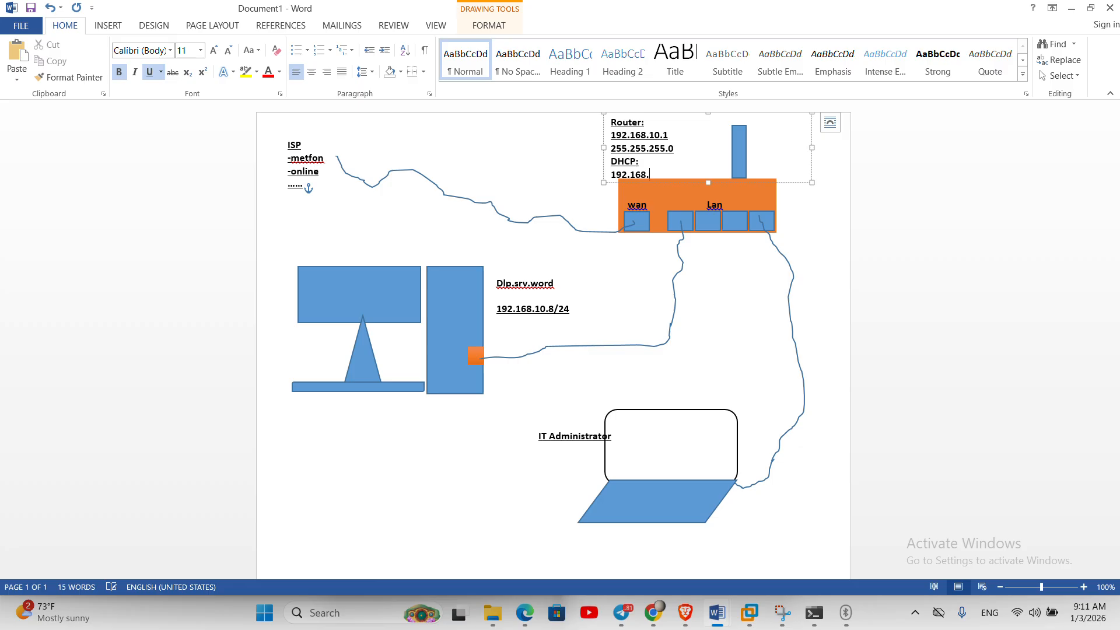
{"action": "type", "text": "10.100-192.168.10.255"}
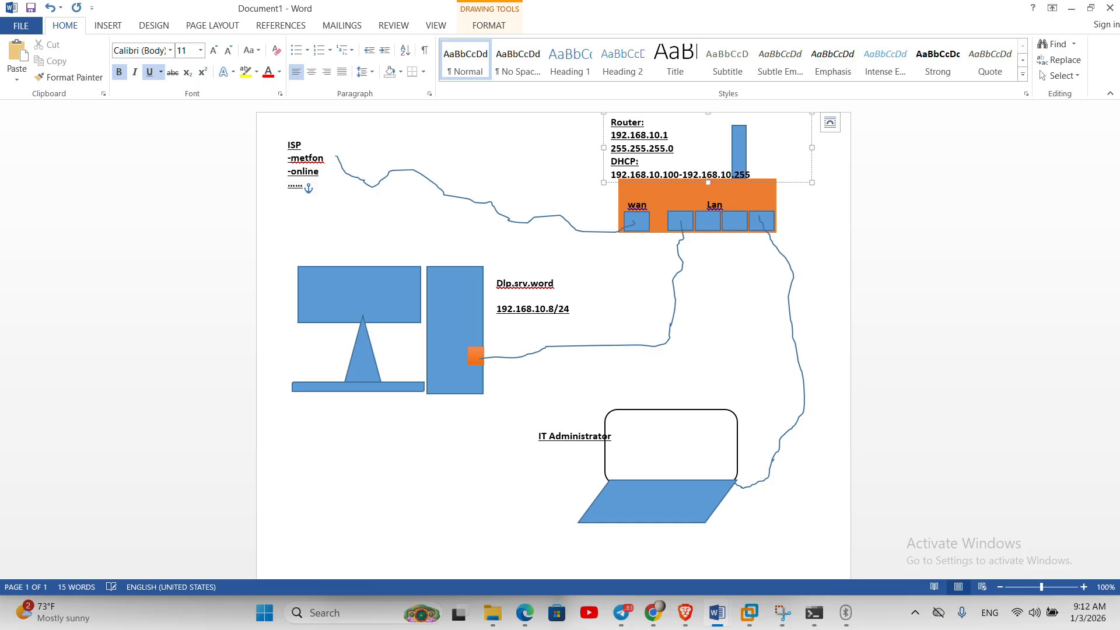
{"action": "key", "text": "BackSpace"}
{"action": "type", "text": "4"}
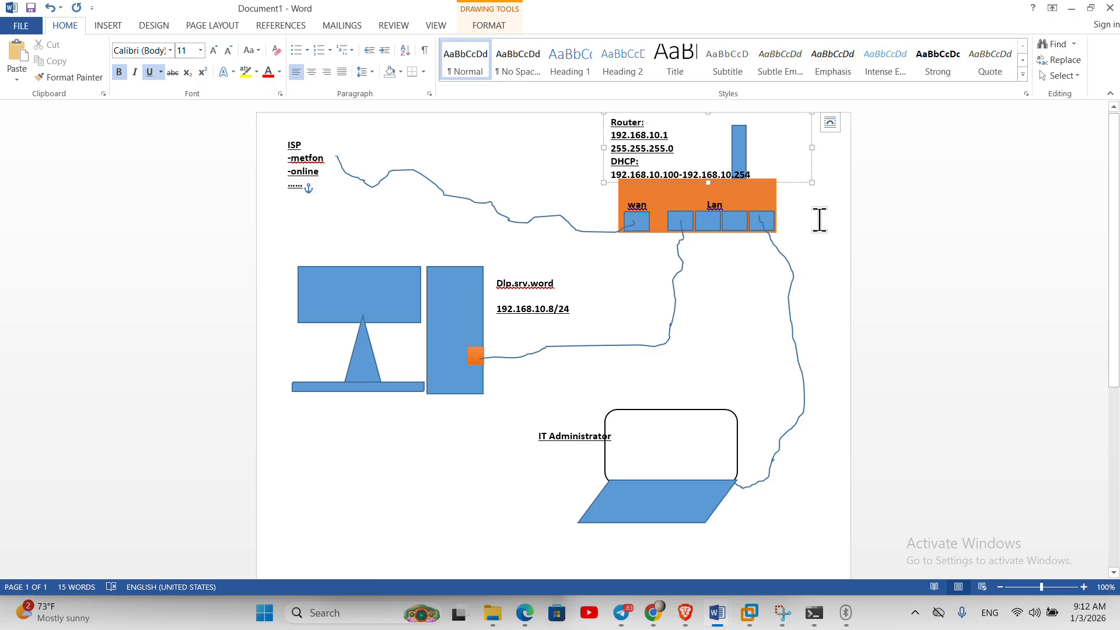
{"action": "left_click", "coordinate": [946, 281]}
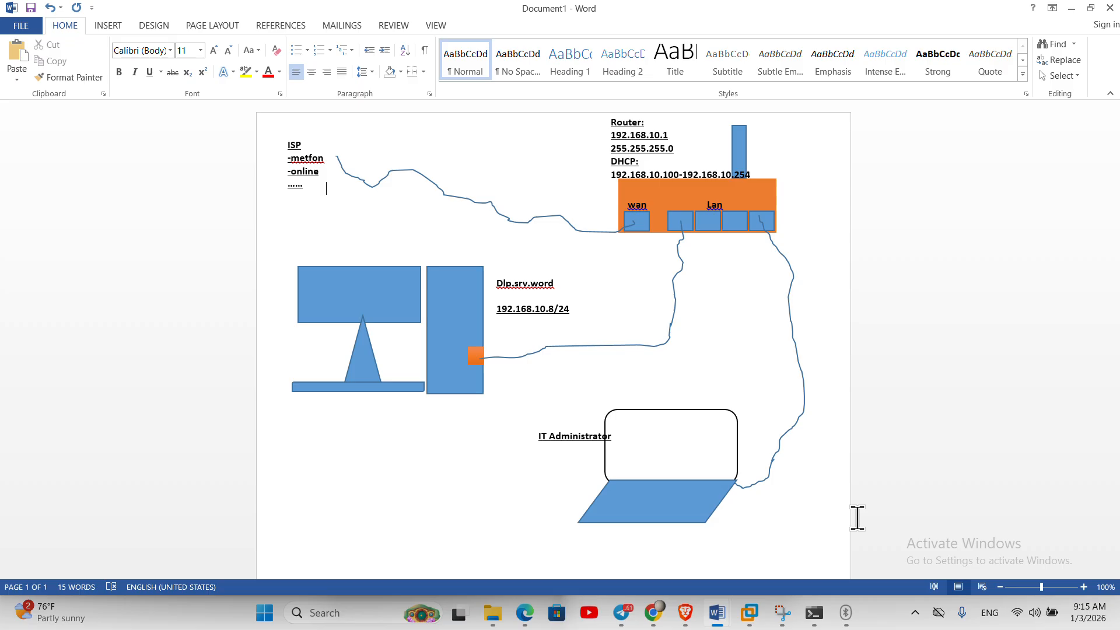
{"action": "mouse_move", "coordinate": [757, 623]}
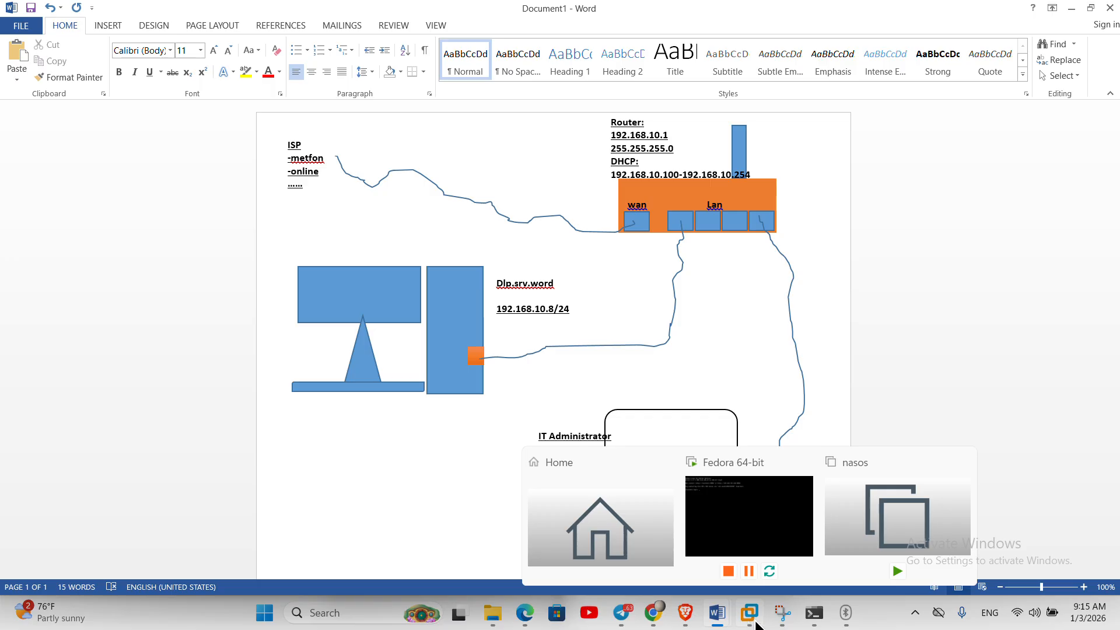
- Set the VMnet8 DHCP range to 192.168.10.100–192.168.10.254 and save it
{"action": "left_click", "coordinate": [846, 613]}
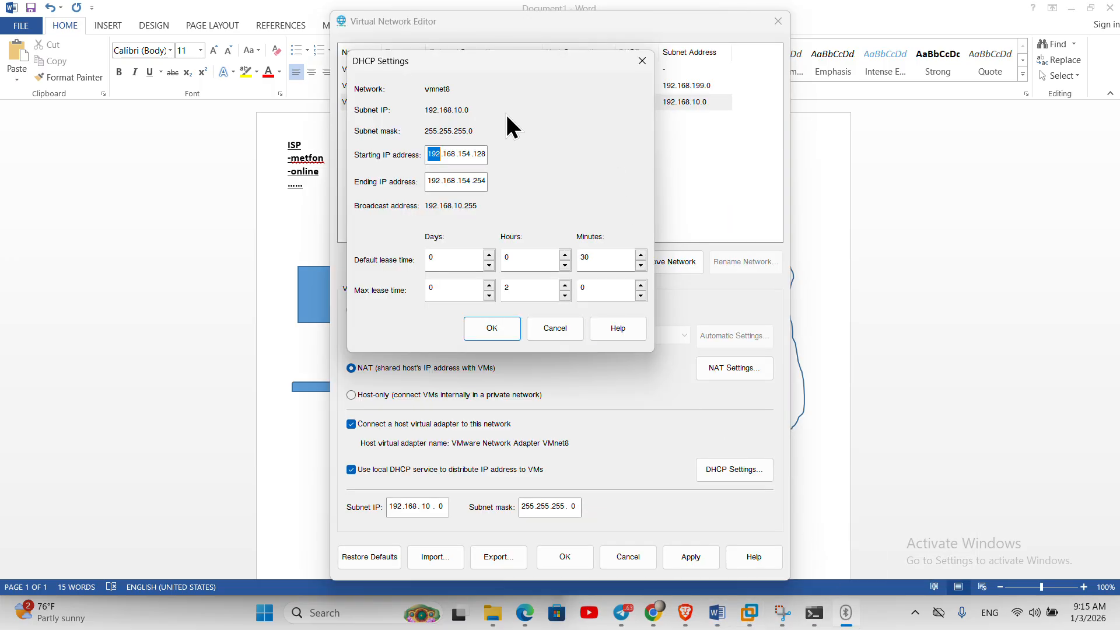
{"action": "double_click", "coordinate": [492, 153]}
{"action": "type", "text": "100"}
{"action": "left_click", "coordinate": [501, 328]}
{"action": "left_click", "coordinate": [618, 358]}
{"action": "double_click", "coordinate": [465, 151]}
{"action": "type", "text": "10"}
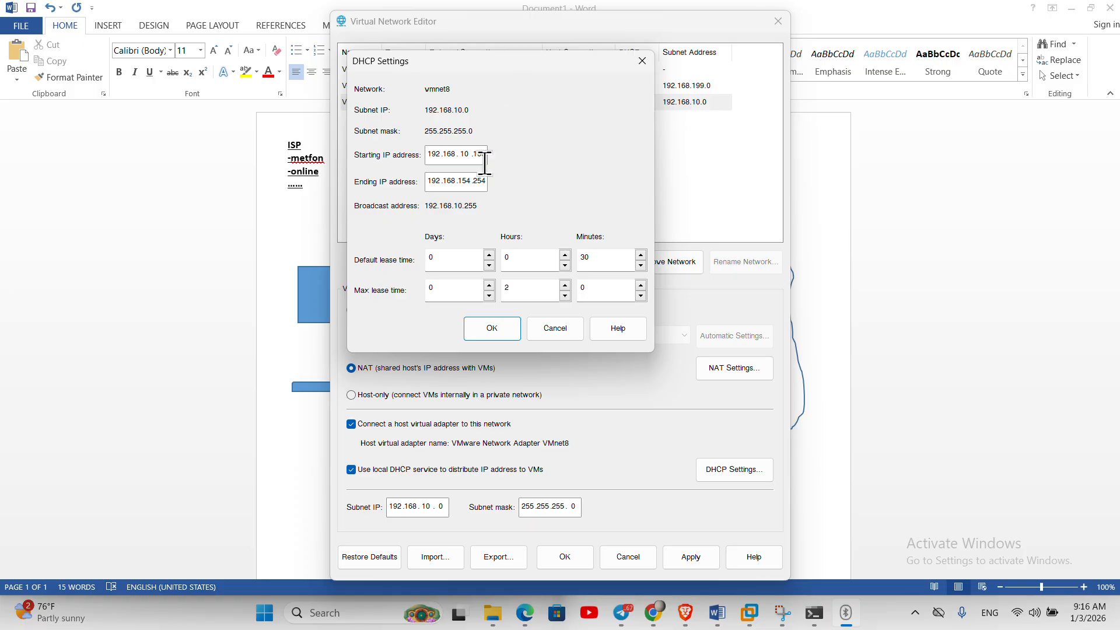
{"action": "double_click", "coordinate": [466, 178]}
{"action": "type", "text": "10"}
{"action": "left_click", "coordinate": [490, 329]}
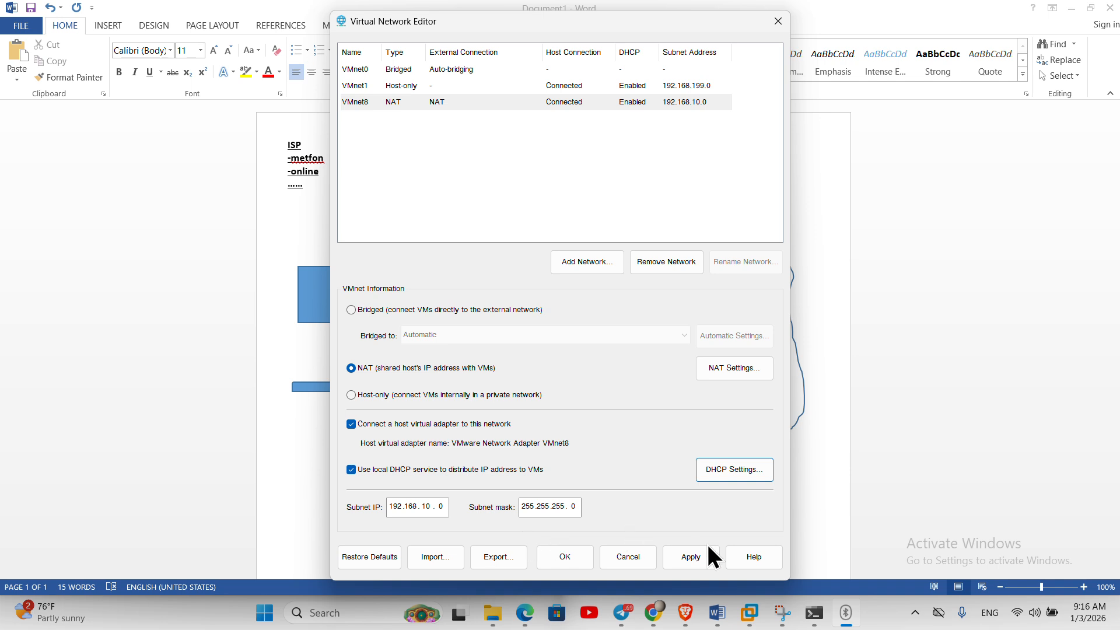
- Try gateway 192.168.154.1 in the VMnet8 NAT settings, dismissing the invalid-gateway errors
{"action": "left_click", "coordinate": [730, 365]}
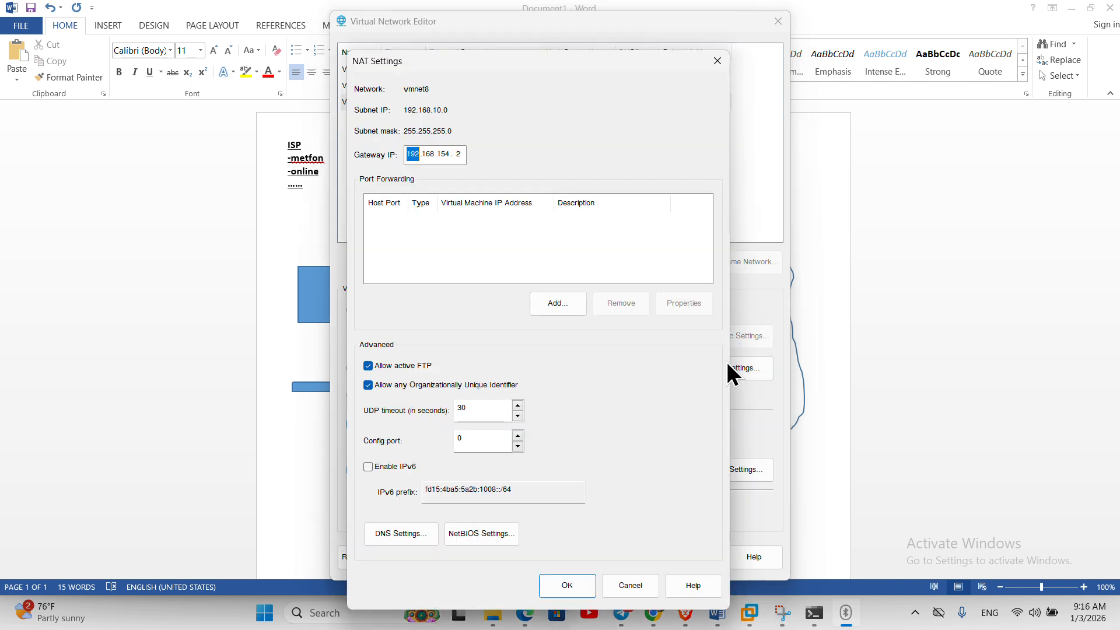
{"action": "double_click", "coordinate": [458, 154]}
{"action": "left_click", "coordinate": [446, 154]}
{"action": "left_click_drag", "start_coordinate": [553, 75], "coordinate": [817, 52]}
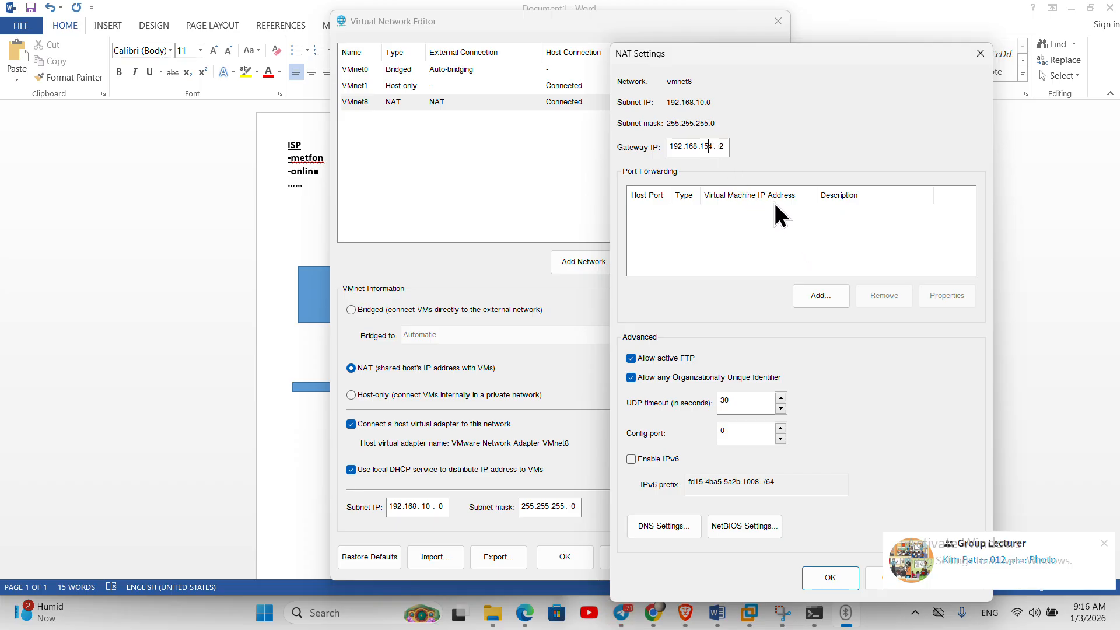
{"action": "double_click", "coordinate": [722, 147]}
{"action": "type", "text": "1"}
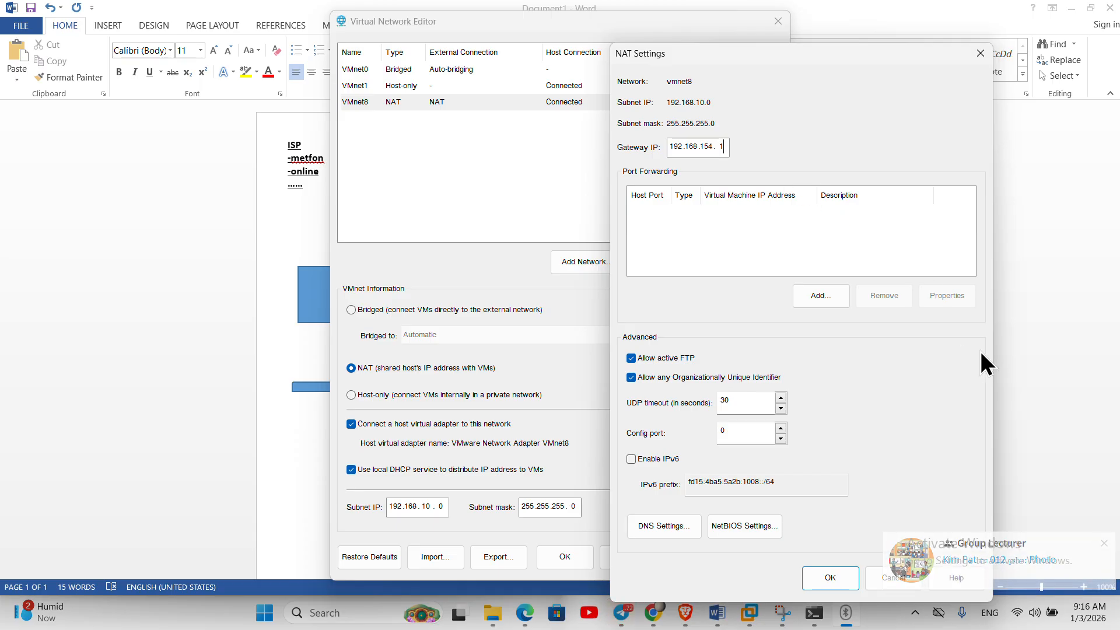
{"action": "left_click", "coordinate": [828, 577]}
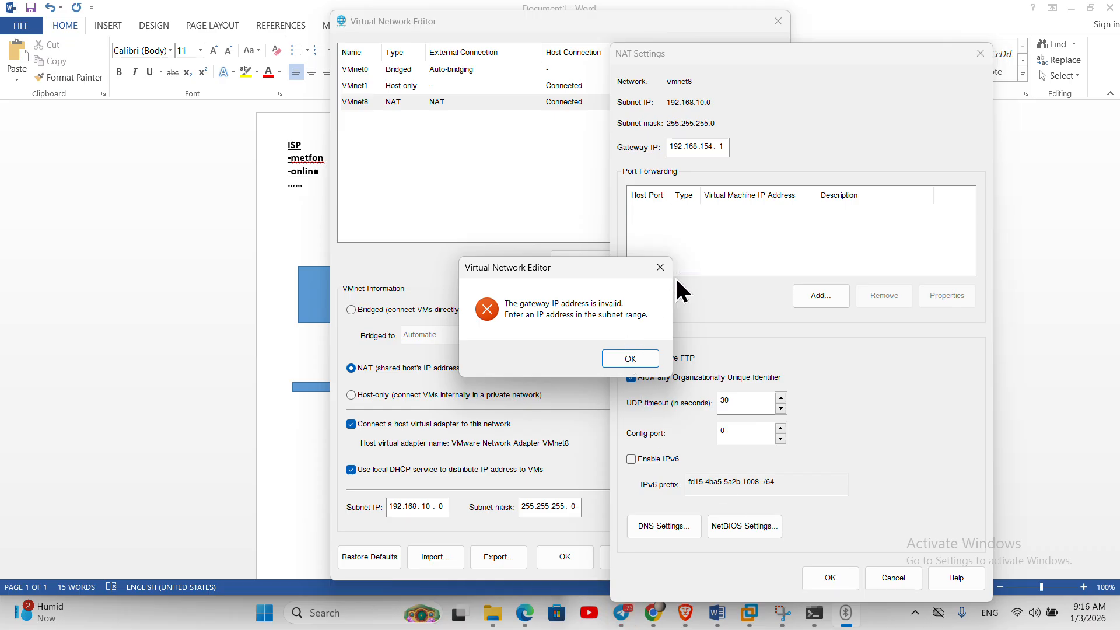
{"action": "left_click", "coordinate": [628, 353]}
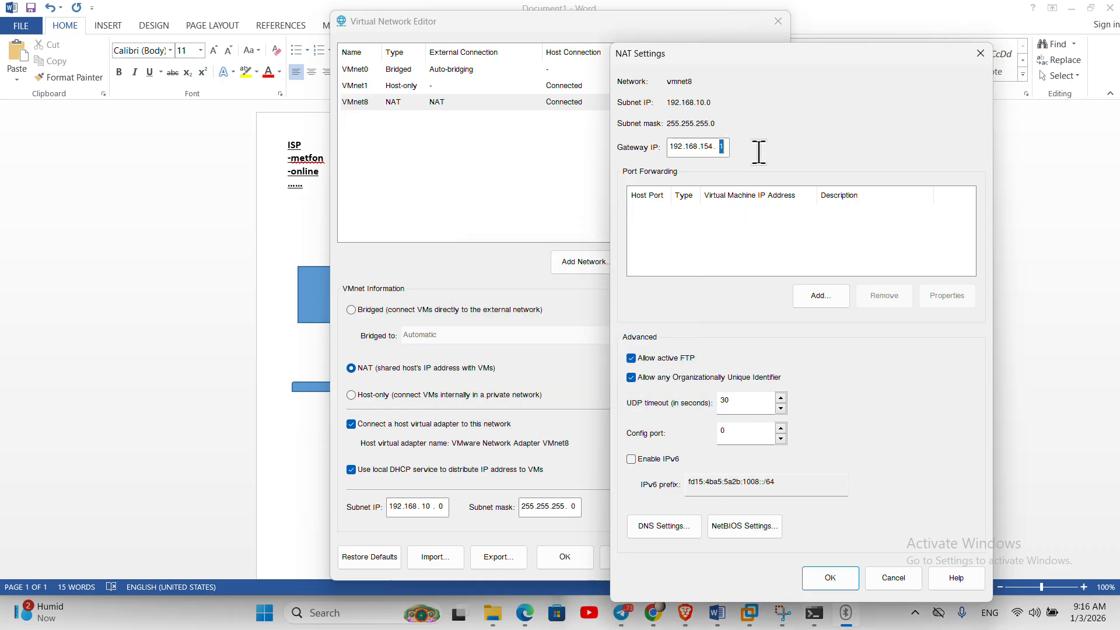
{"action": "type", "text": "2"}
{"action": "left_click", "coordinate": [825, 576]}
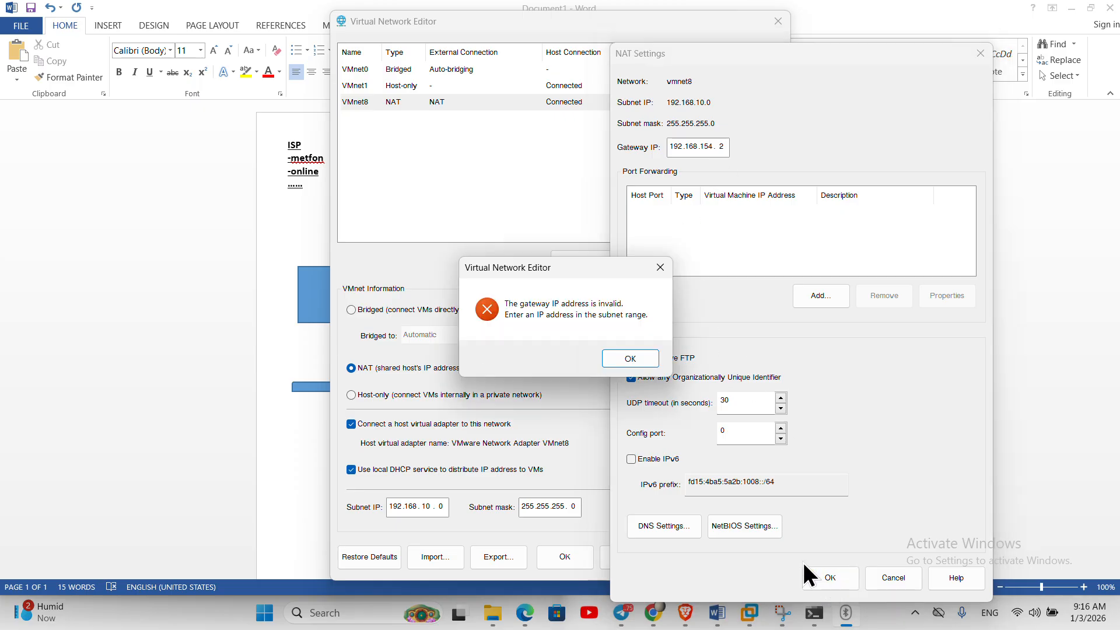
{"action": "left_click", "coordinate": [630, 357]}
- Change the NAT gateway to 192.168.10.1 and save the NAT settings
{"action": "double_click", "coordinate": [708, 148]}
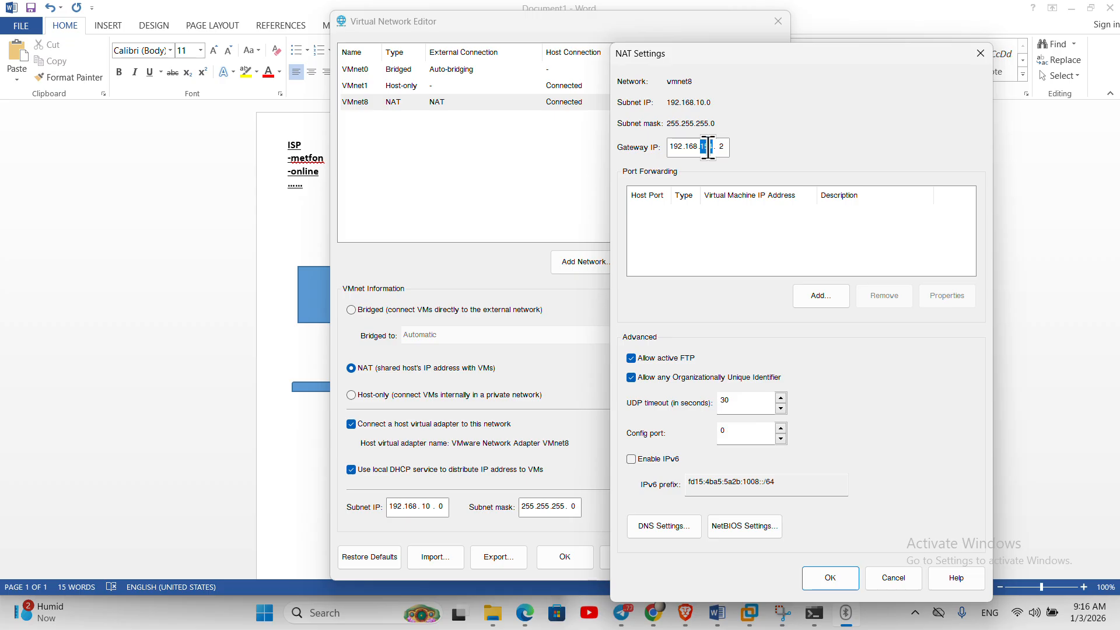
{"action": "type", "text": "10"}
{"action": "double_click", "coordinate": [722, 147]}
{"action": "type", "text": "1"}
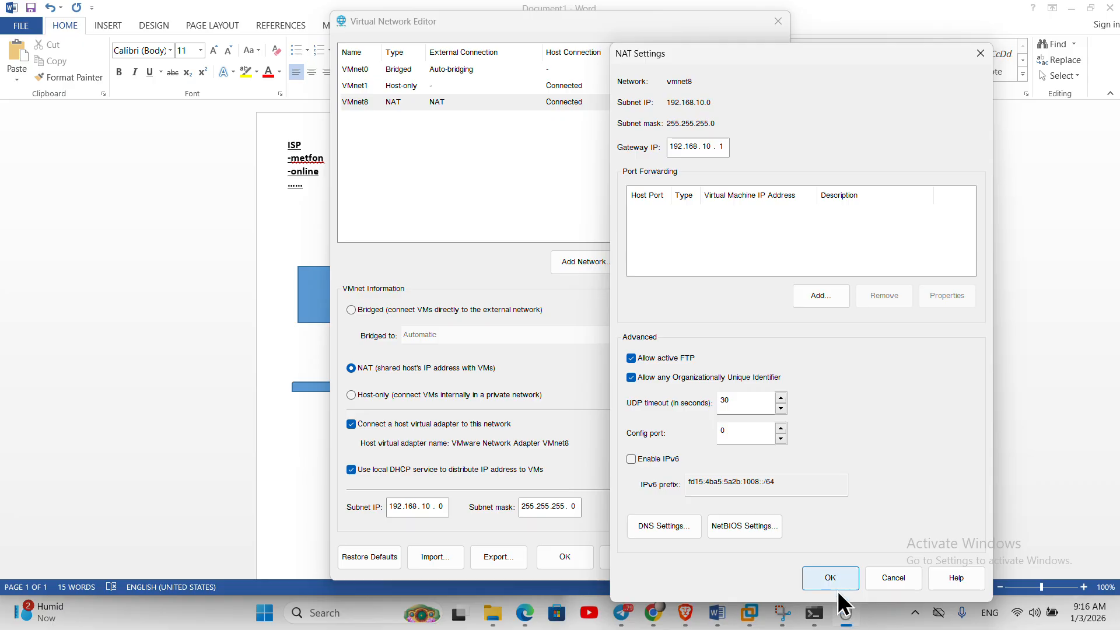
{"action": "left_click", "coordinate": [836, 582]}
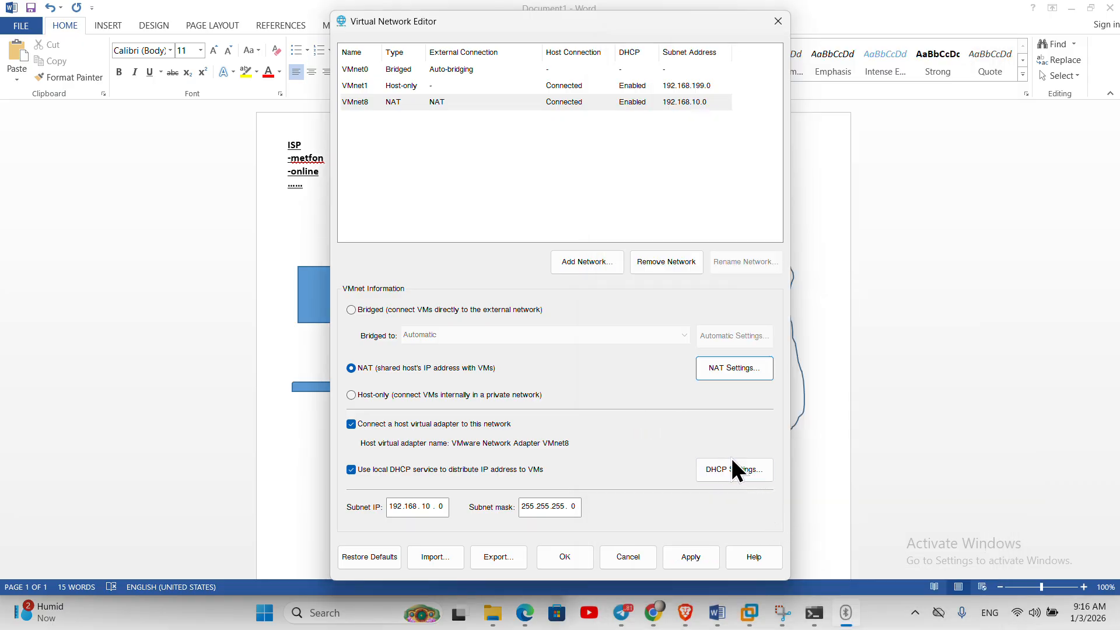
- Apply the new VMnet8 configuration and close the Virtual Network Editor with OK
{"action": "left_click", "coordinate": [706, 554]}
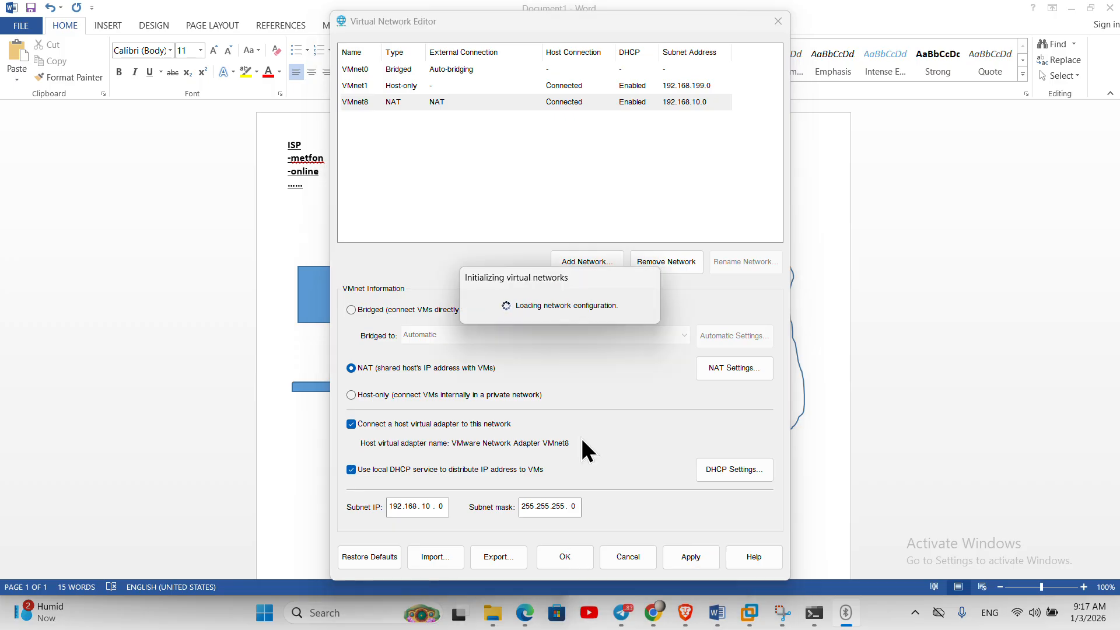
{"action": "left_click", "coordinate": [563, 559]}
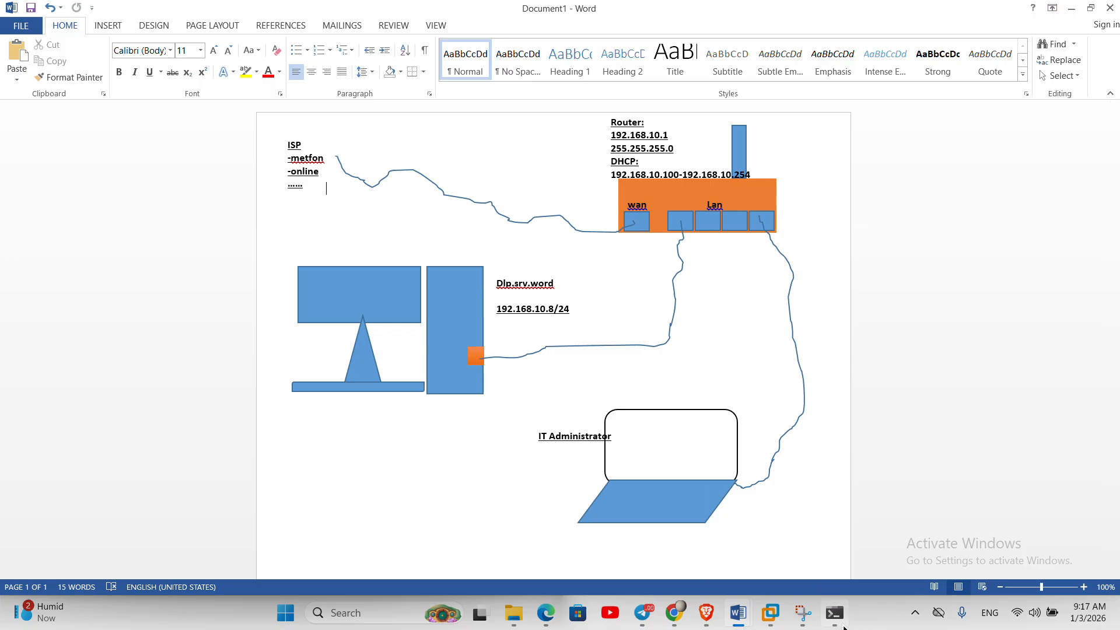
{"action": "left_click", "coordinate": [835, 619]}
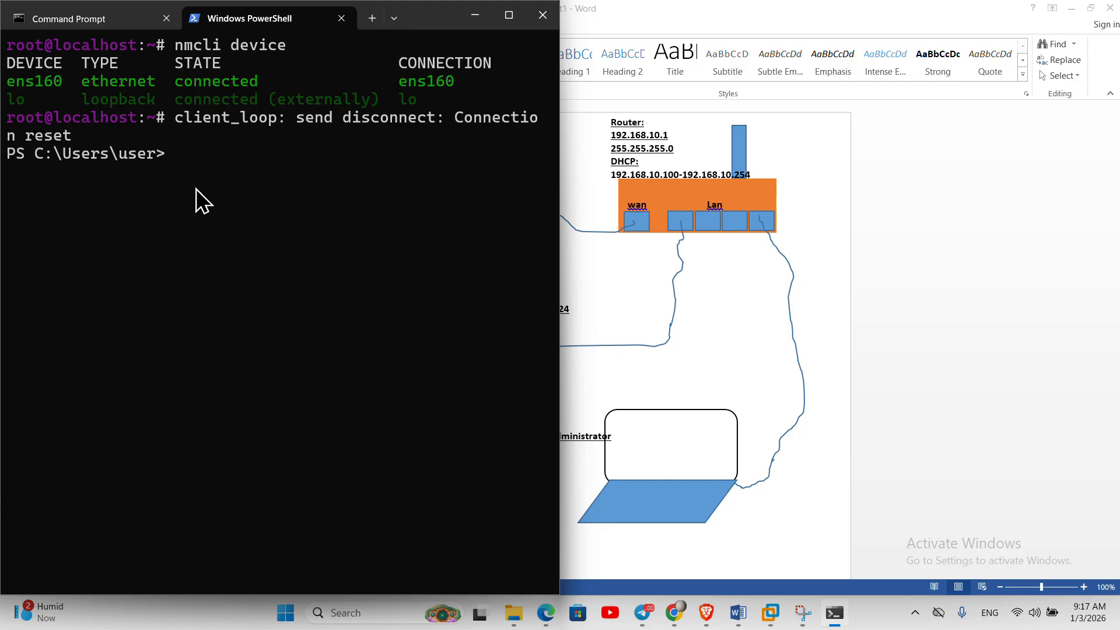
{"action": "left_click", "coordinate": [131, 17]}
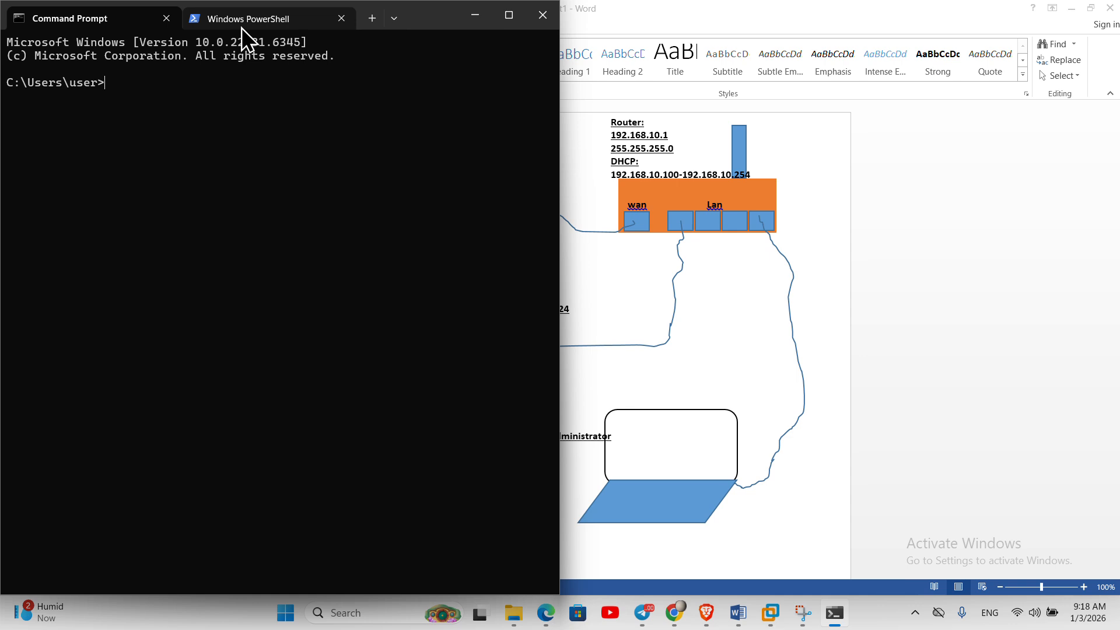
{"action": "left_click", "coordinate": [244, 27]}
{"action": "left_click", "coordinate": [138, 18]}
{"action": "left_click", "coordinate": [226, 19]}
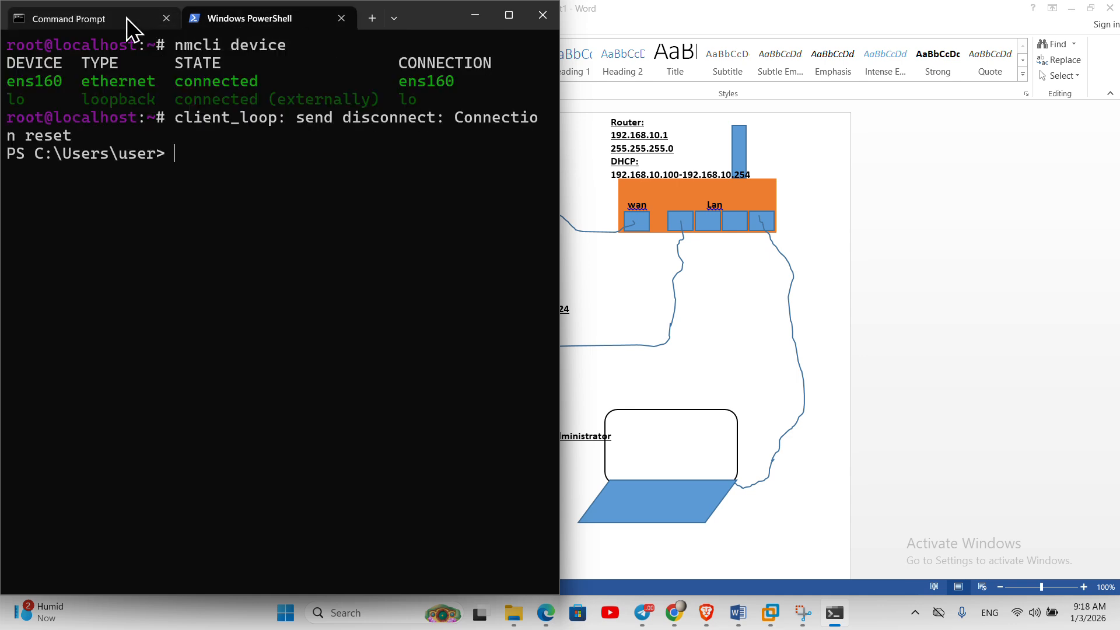
{"action": "left_click", "coordinate": [128, 17]}
{"action": "left_click", "coordinate": [231, 23]}
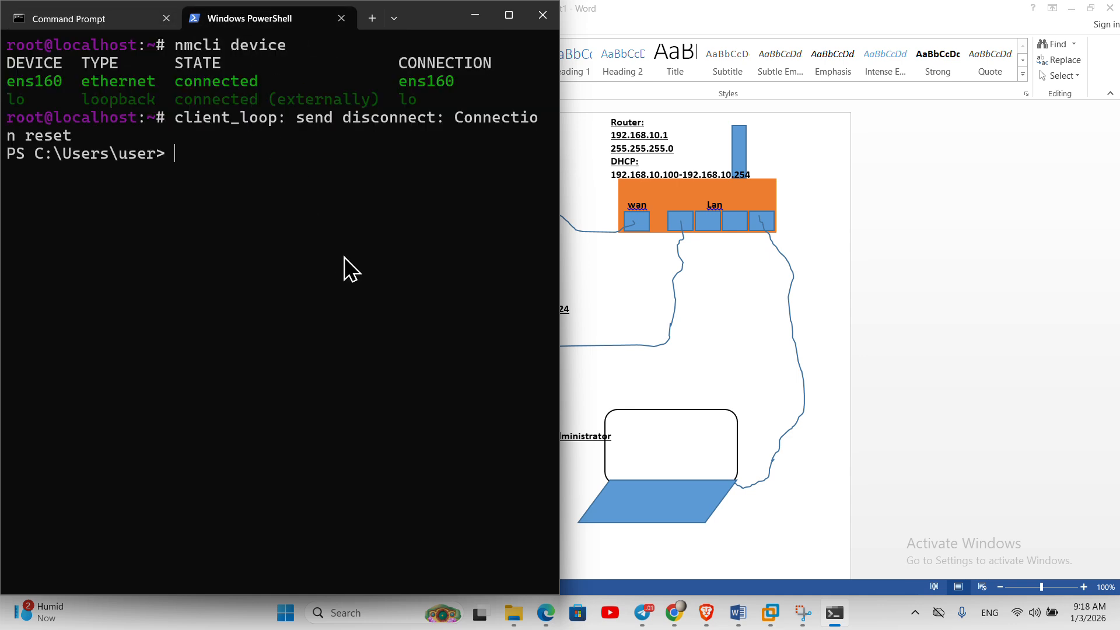
{"action": "left_click", "coordinate": [146, 17]}
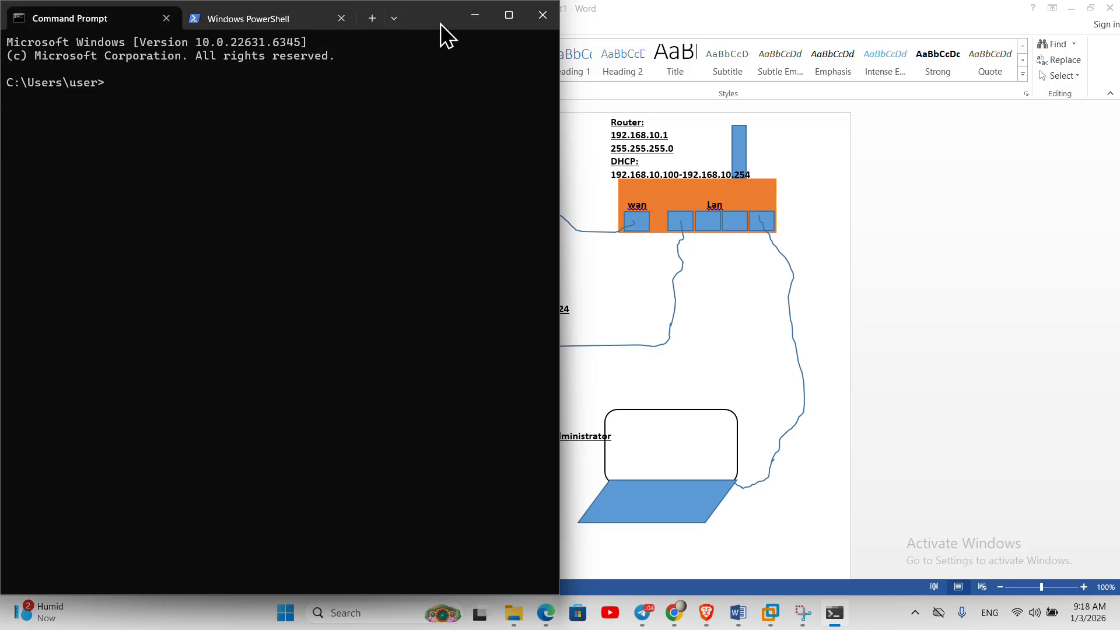
{"action": "left_click_drag", "start_coordinate": [440, 23], "coordinate": [512, 252]}
{"action": "left_click", "coordinate": [563, 247]}
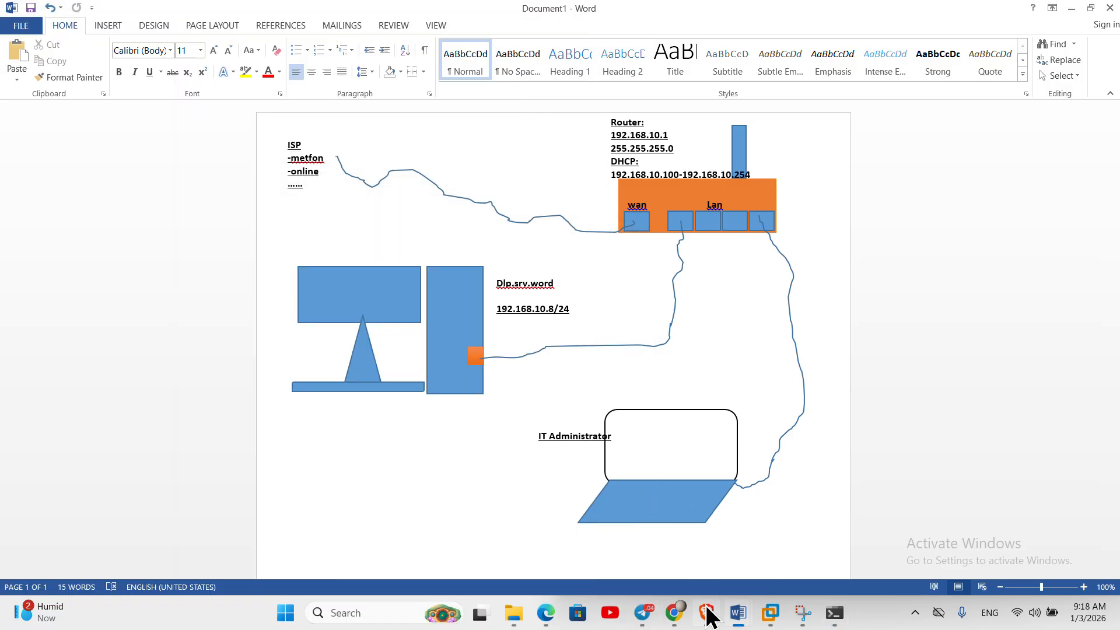
{"action": "mouse_move", "coordinate": [771, 615]}
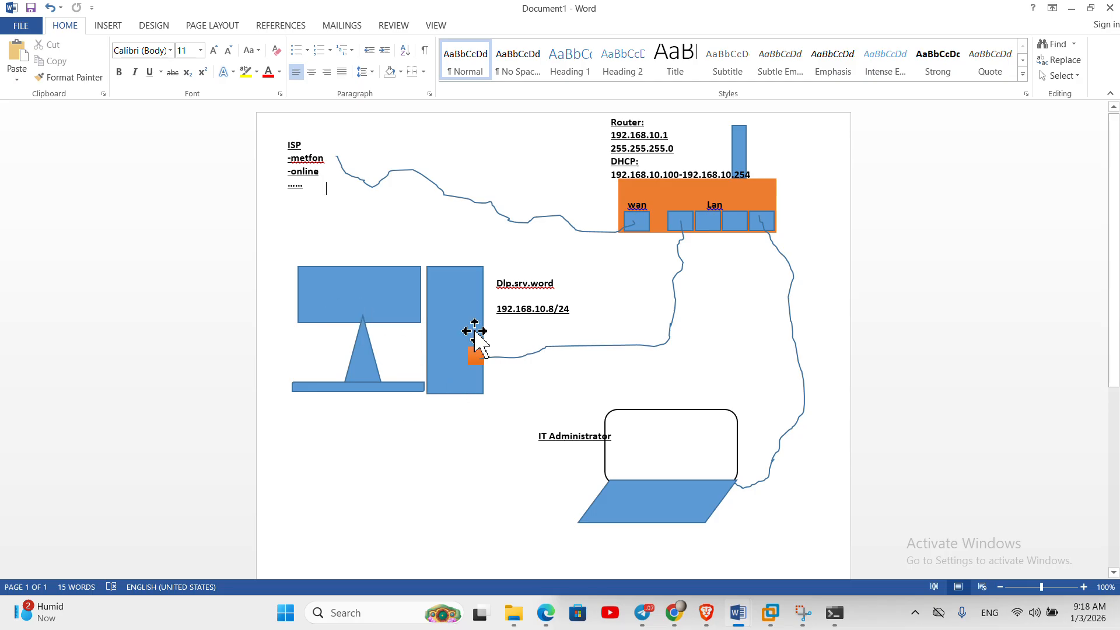
- Log in to the Fedora VM console as root
{"action": "left_click", "coordinate": [770, 613]}
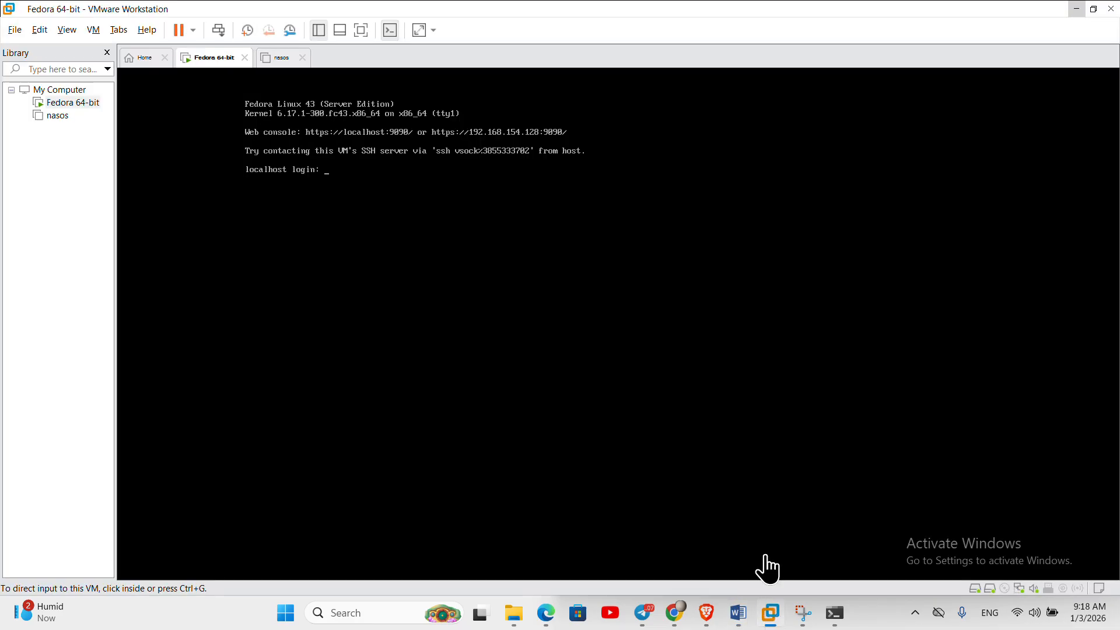
{"action": "left_click", "coordinate": [464, 199]}
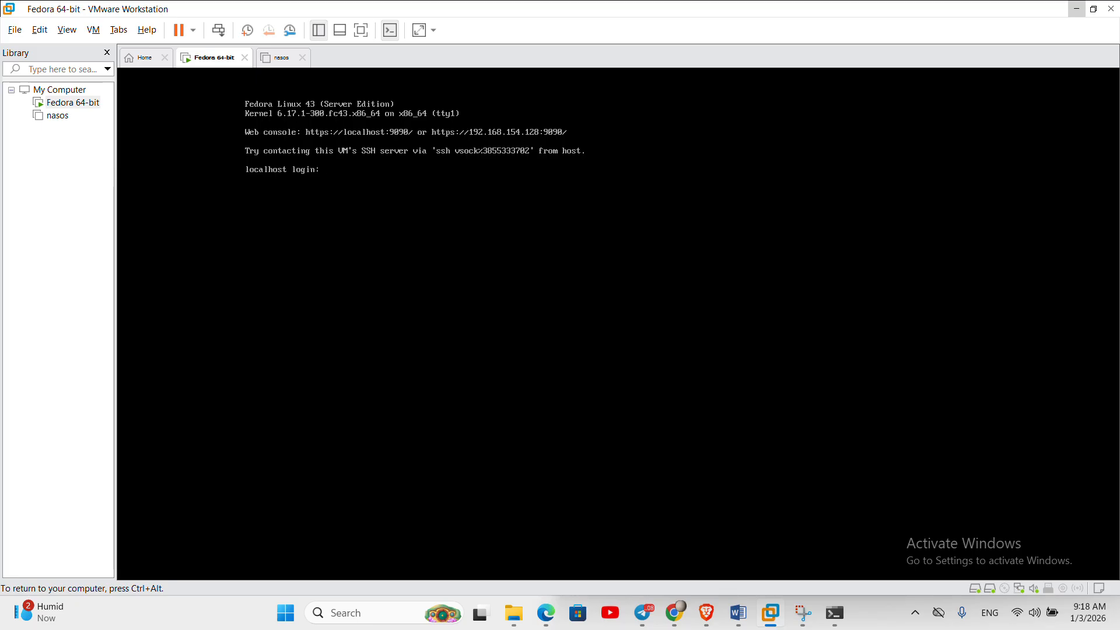
{"action": "key", "text": "ctrl+alt"}
{"action": "left_click", "coordinate": [402, 209]}
{"action": "type", "text": "root"}
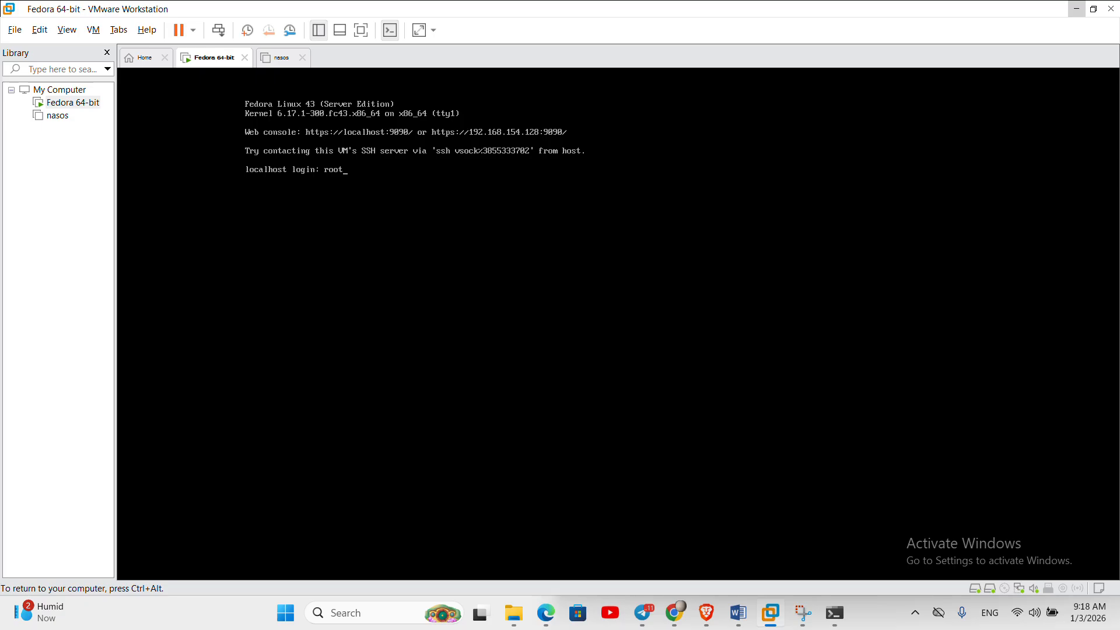
{"action": "key", "text": "Return"}
{"action": "key", "text": "Return"}
- Run ifconfig to confirm ens160 has 192.168.10.100 with netmask 255.255.255.0
{"action": "type", "text": "ifconfig"}
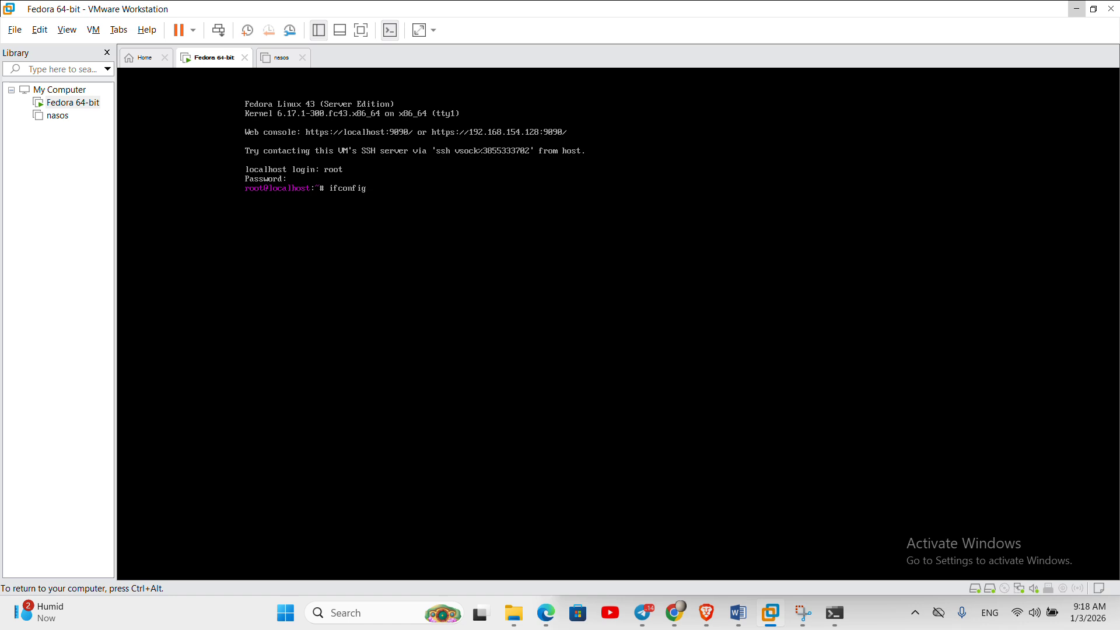
{"action": "key", "text": "Return"}
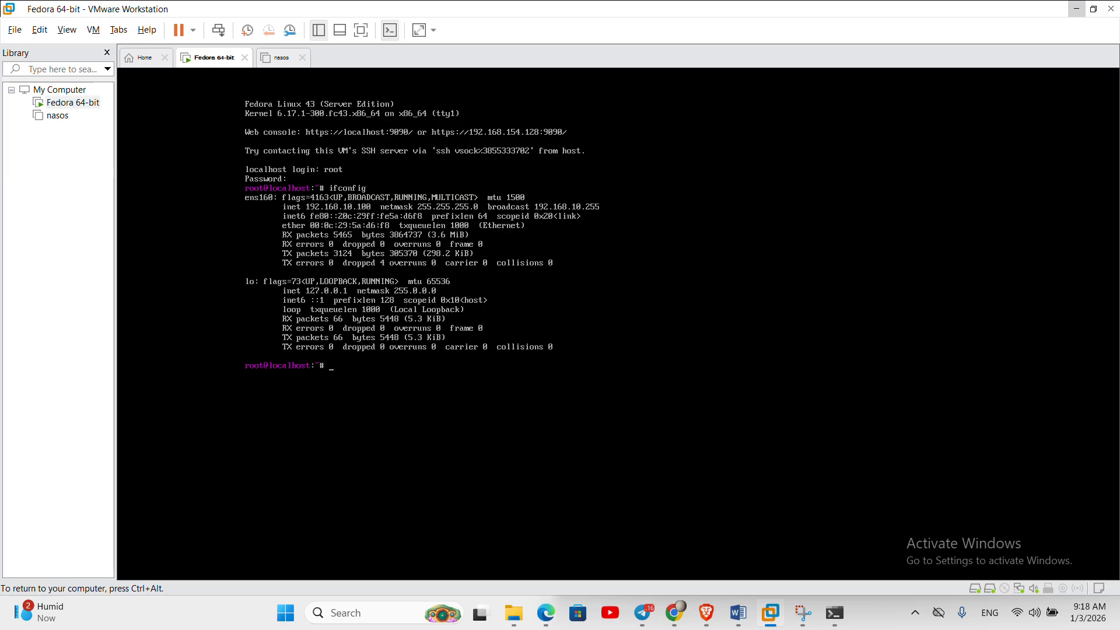
{"action": "key", "text": "ctrl+alt"}
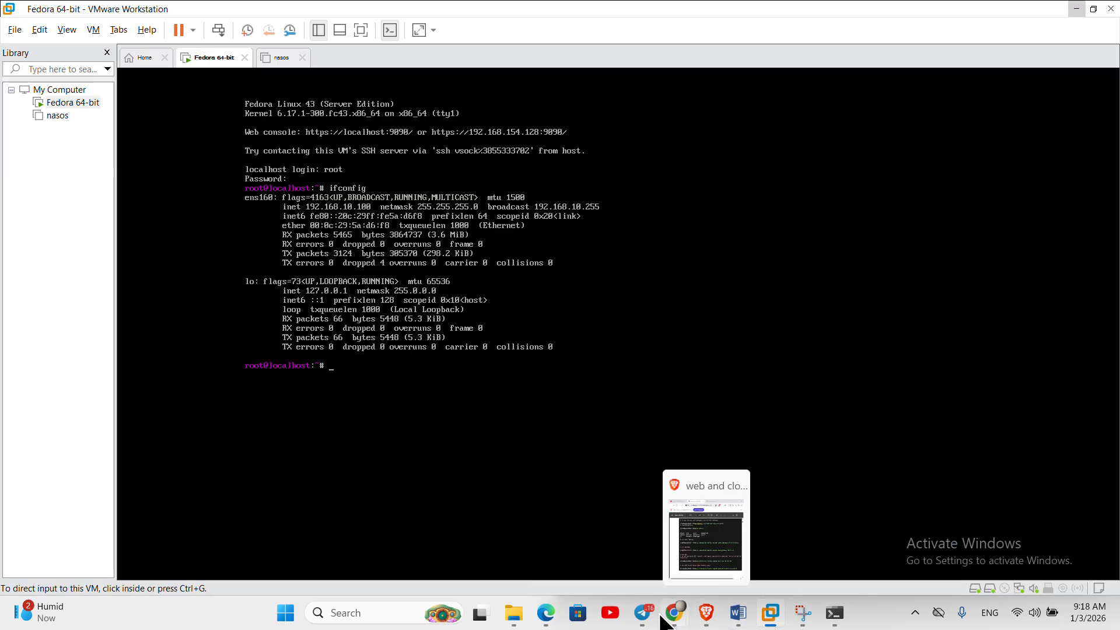
{"action": "left_click", "coordinate": [383, 613]}
{"action": "type", "text": "vi"}
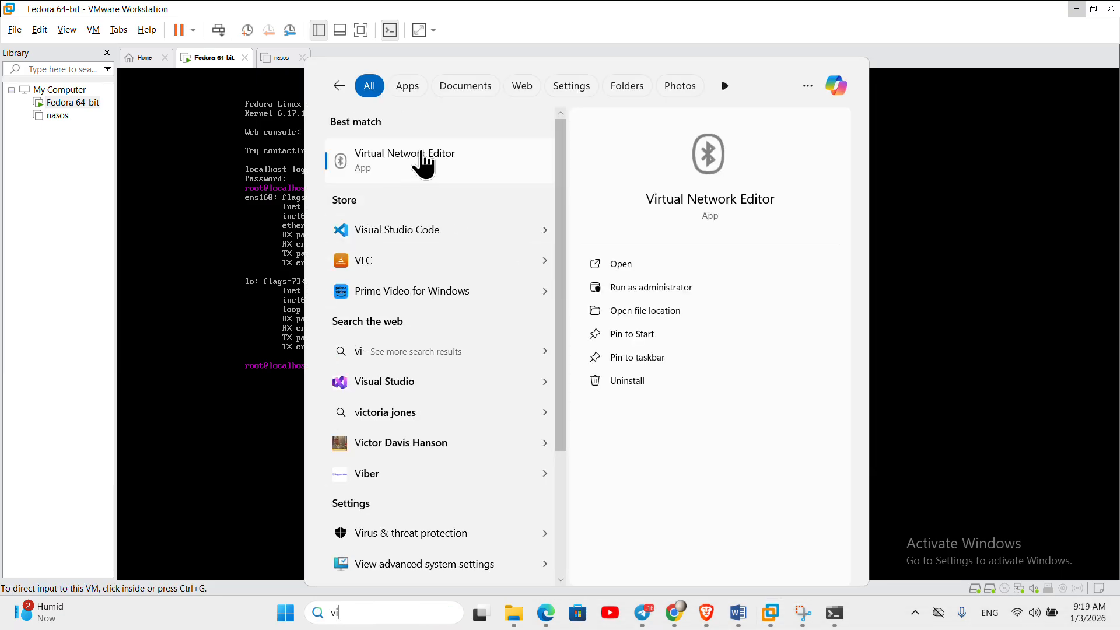
{"action": "left_click", "coordinate": [423, 165]}
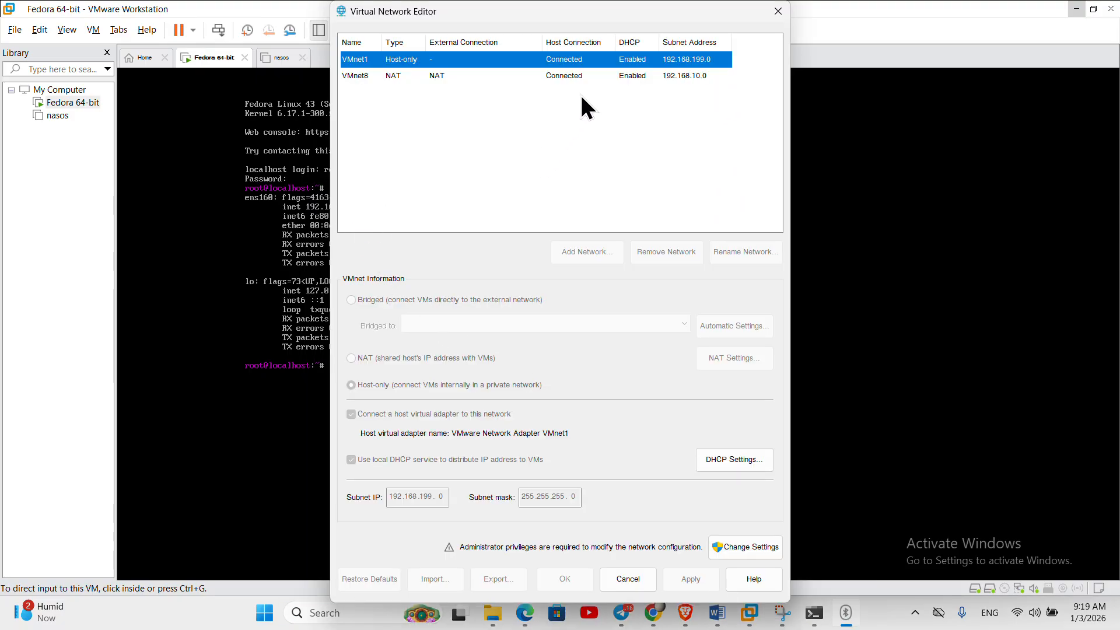
{"action": "left_click", "coordinate": [567, 76]}
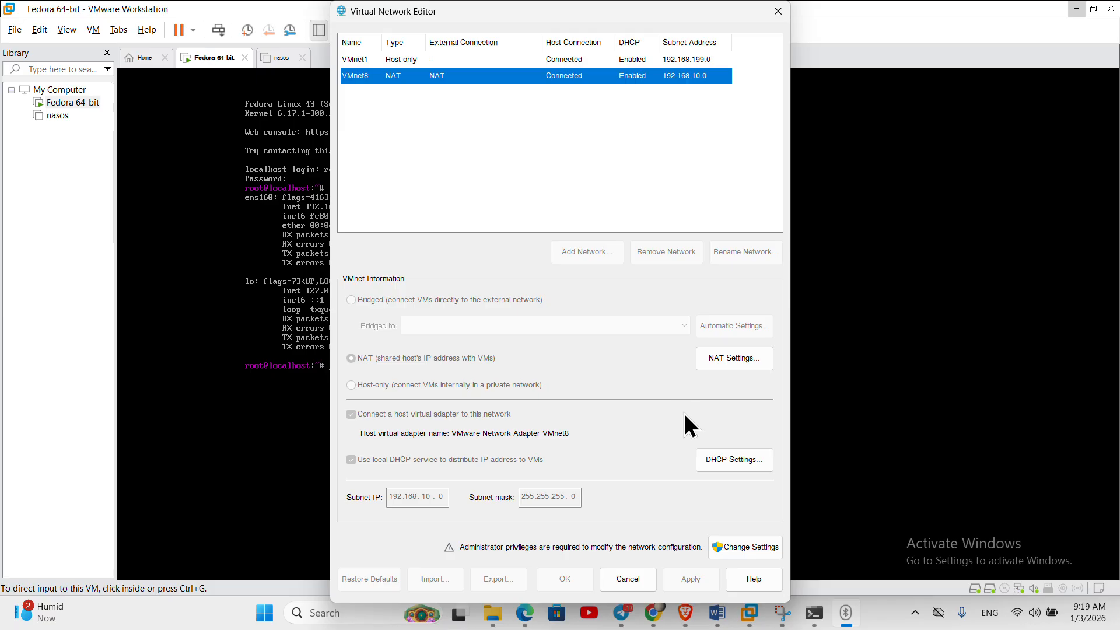
{"action": "left_click", "coordinate": [716, 472]}
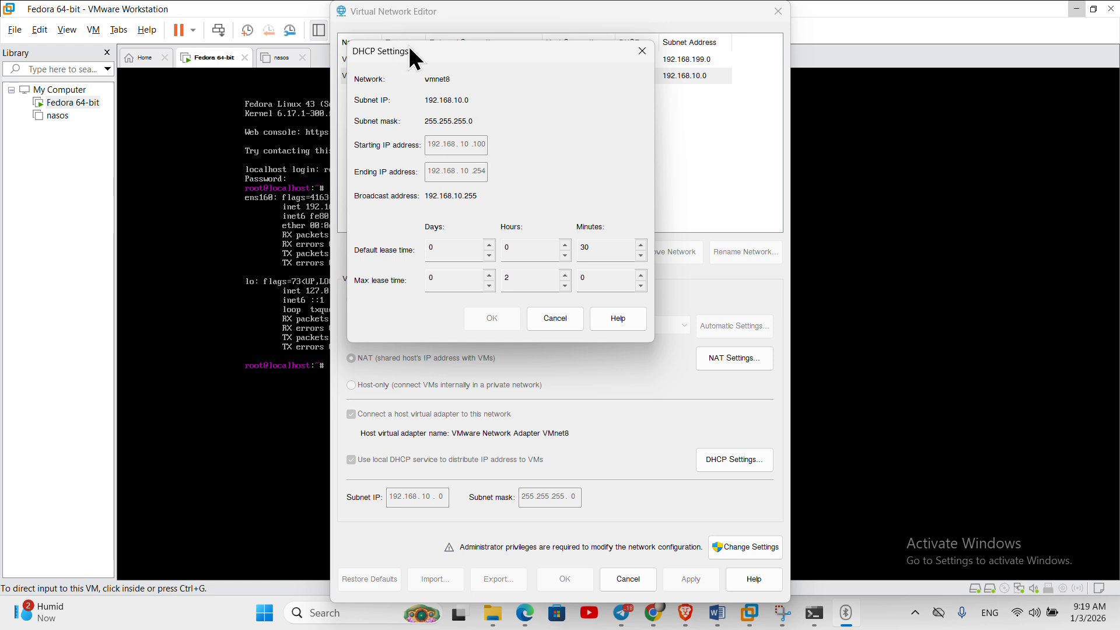
{"action": "left_click_drag", "start_coordinate": [410, 44], "coordinate": [490, 121]}
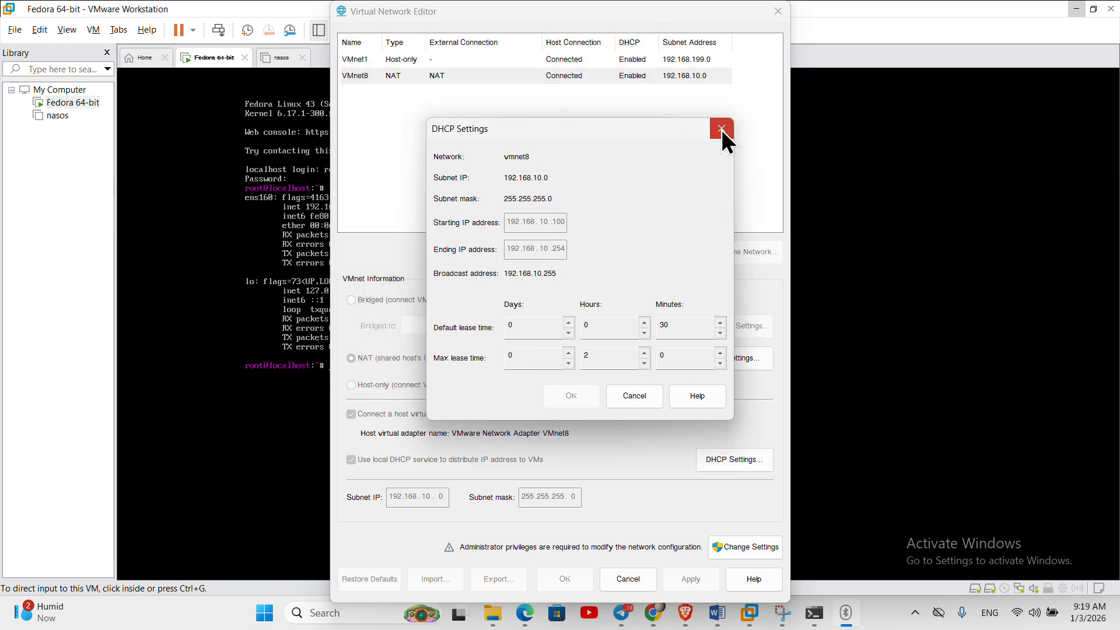
{"action": "left_click", "coordinate": [722, 129]}
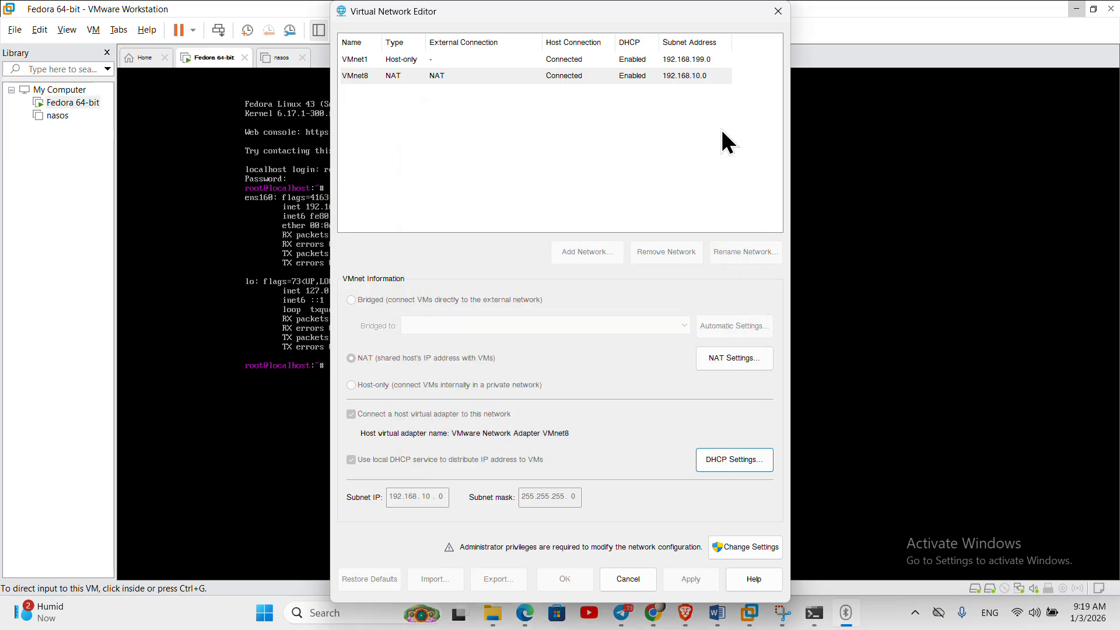
{"action": "left_click", "coordinate": [777, 12]}
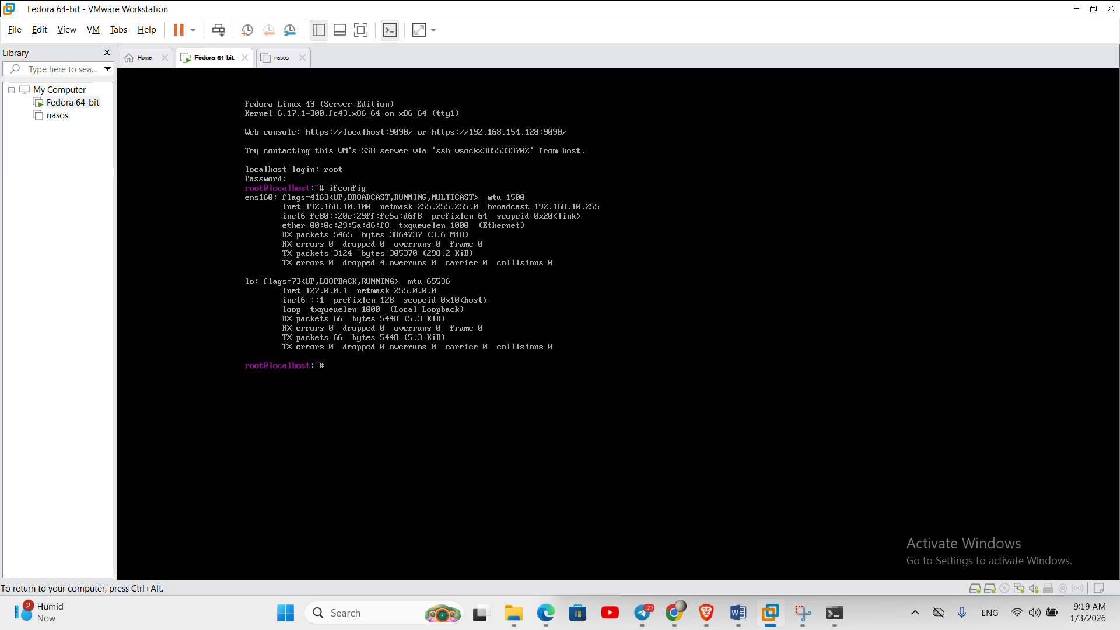
- Release the Fedora VM and bring the Document1 Word diagram to the front
{"action": "key", "text": "ctrl+alt"}
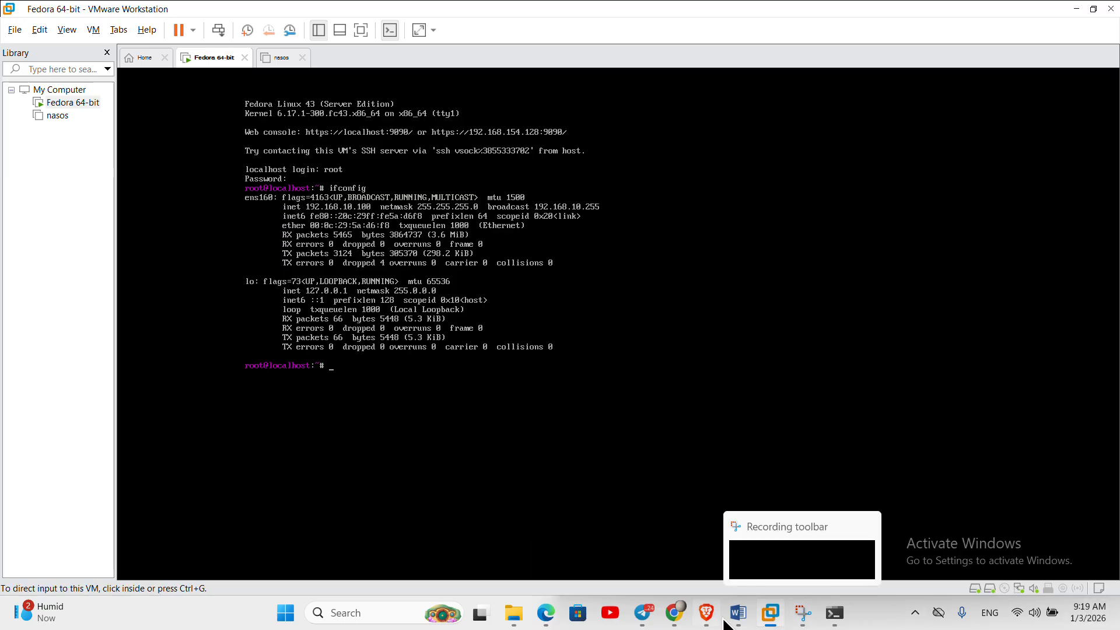
{"action": "mouse_move", "coordinate": [738, 612]}
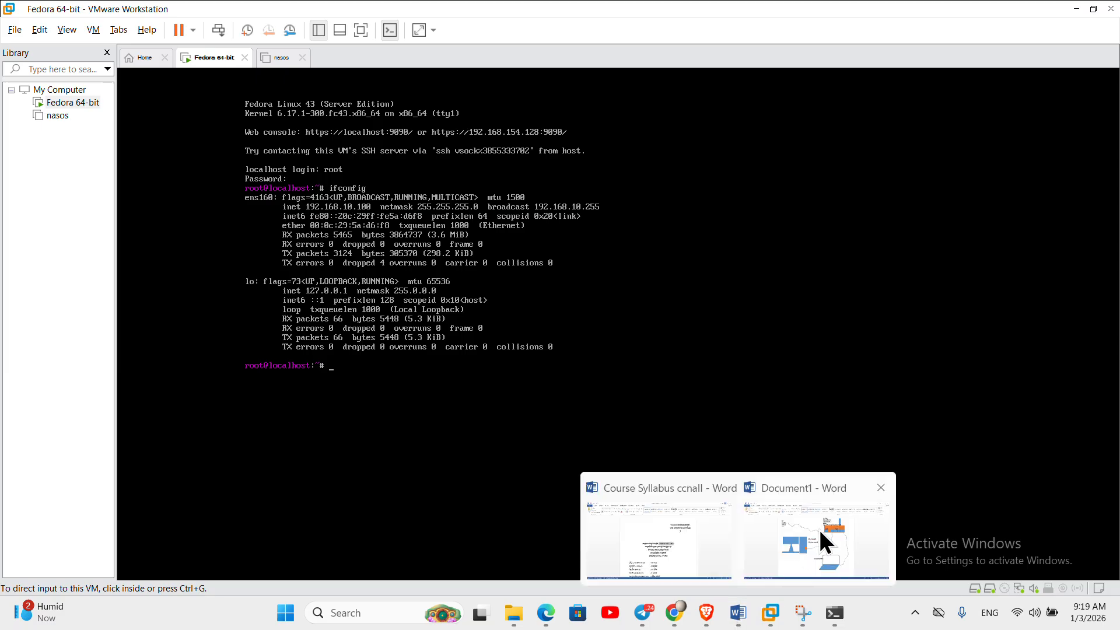
{"action": "left_click", "coordinate": [830, 489]}
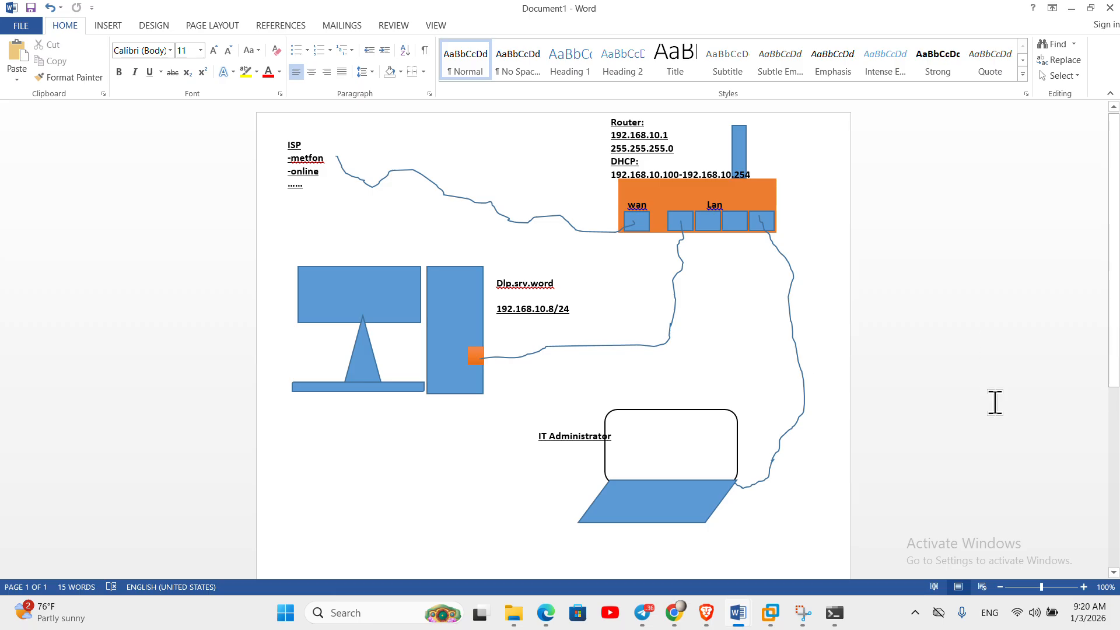
- Minimize the Google Meet window and bring up the web and cloud.pdf guide in Brave
{"action": "mouse_move", "coordinate": [677, 622]}
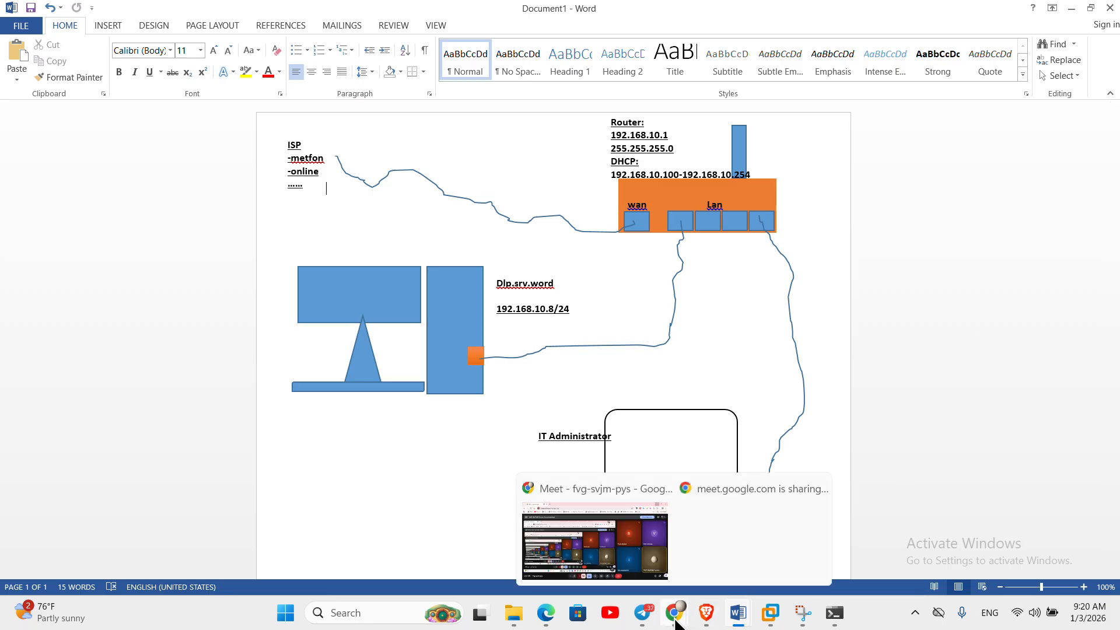
{"action": "left_click", "coordinate": [627, 558]}
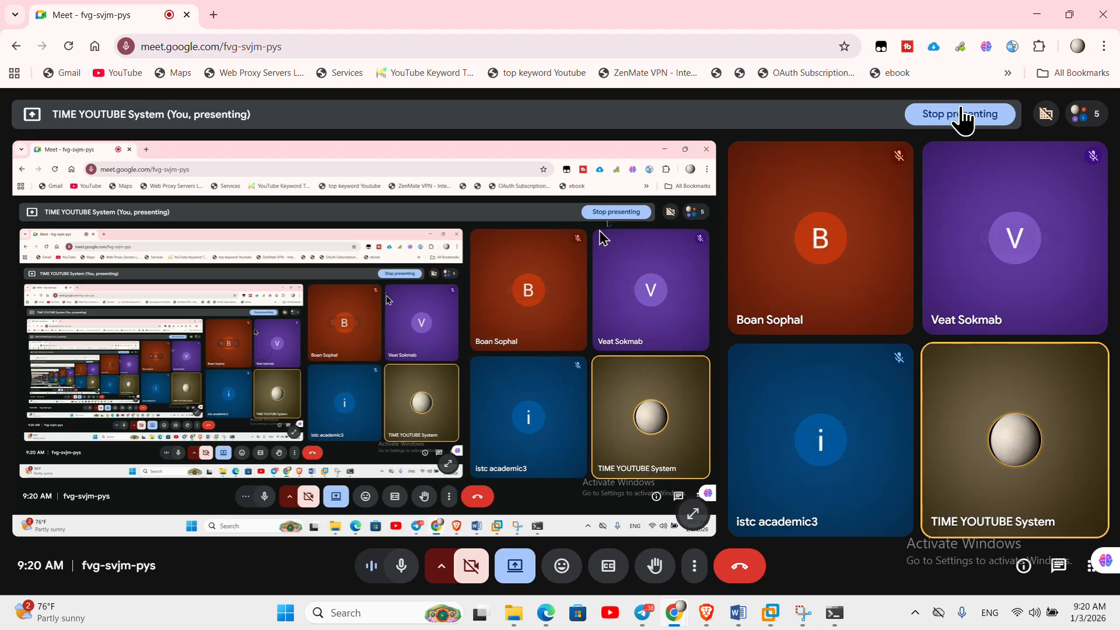
{"action": "left_click", "coordinate": [1036, 15]}
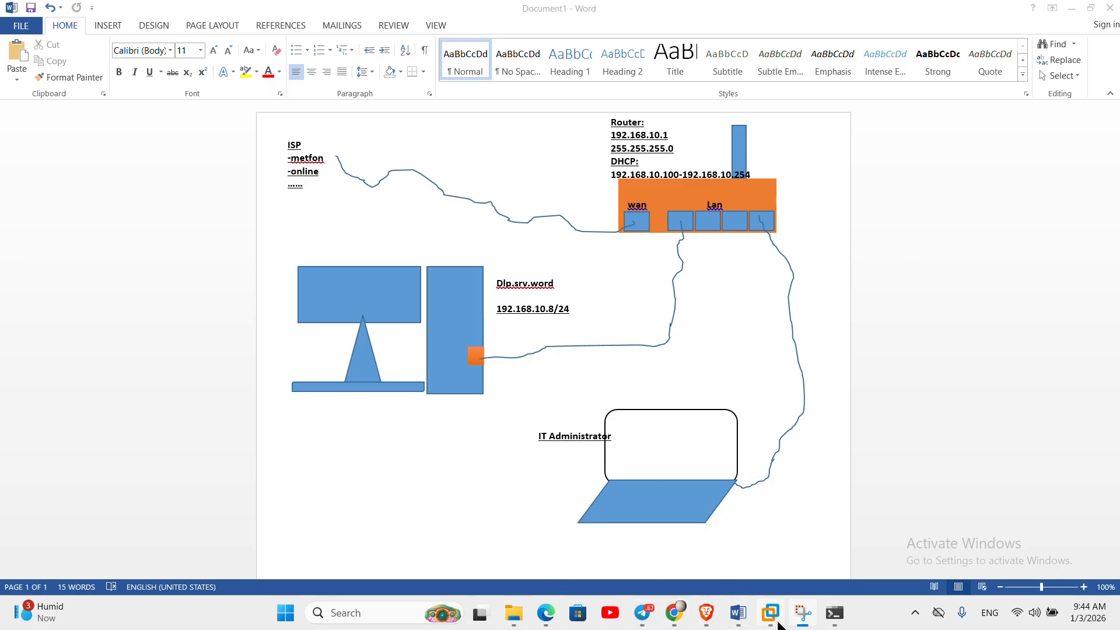
{"action": "left_click", "coordinate": [713, 615]}
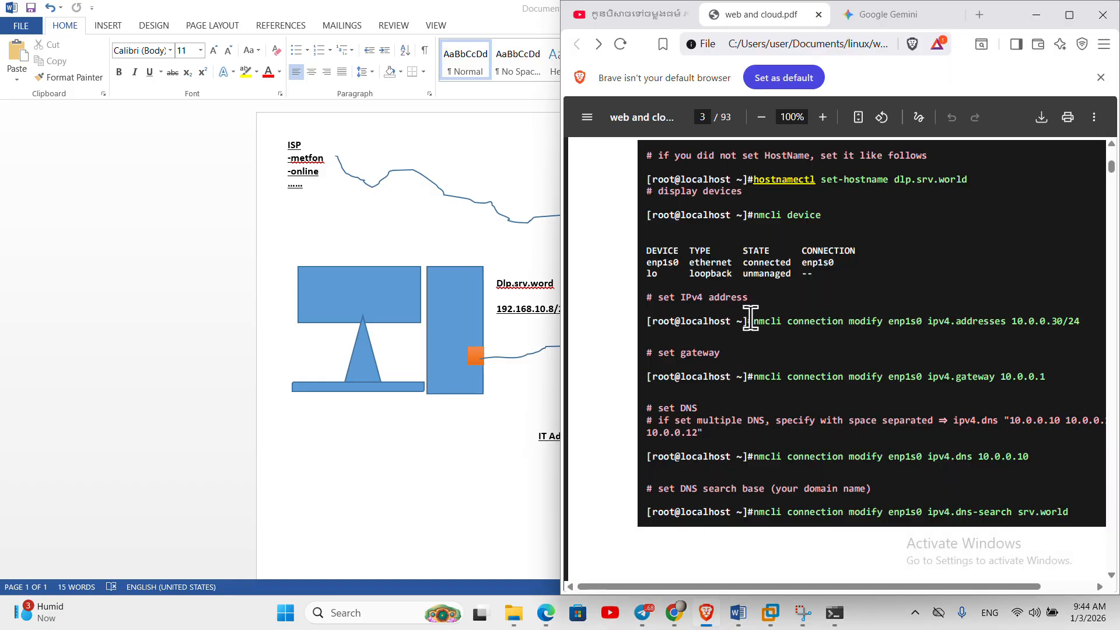